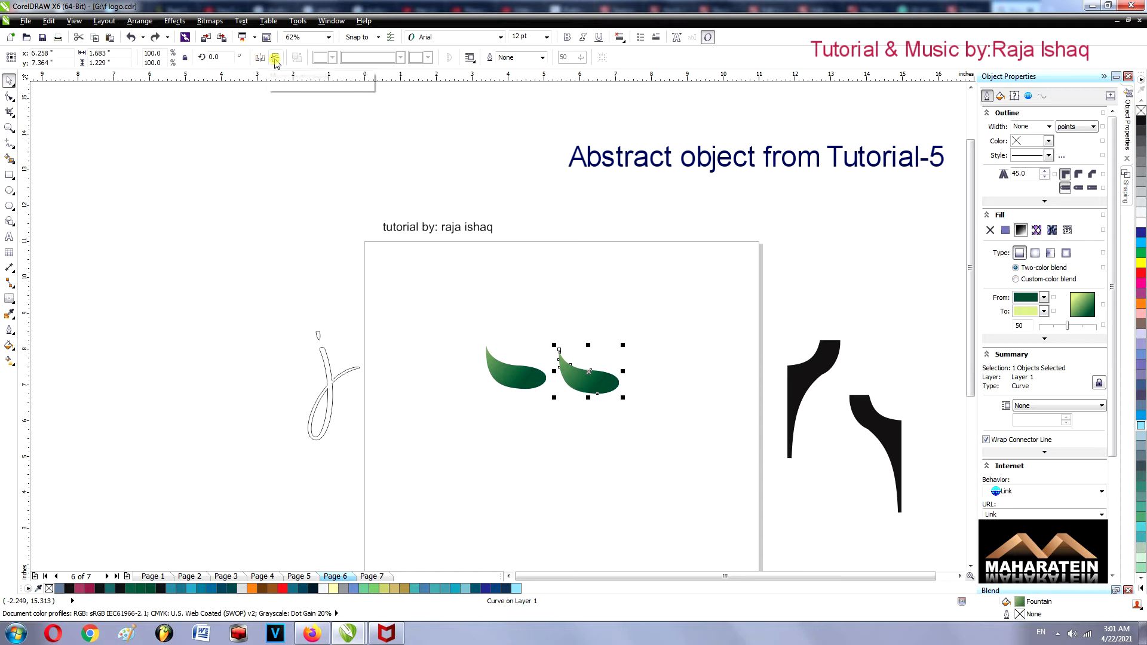
Flip the selected green leaf copy vertically and place it overlapping the underside of the first leaf.
left_click_drag(569, 366, 528, 405)
left_click(551, 443)
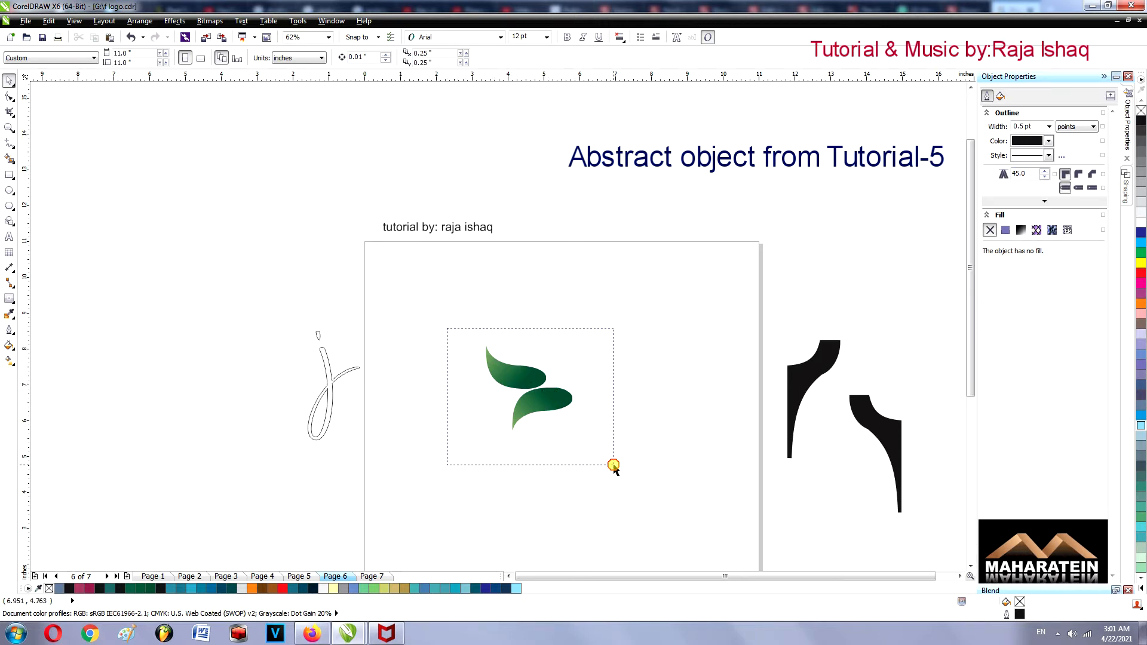
left_click_drag(614, 465, 614, 464)
scroll(536, 399, "up", 1)
left_click(556, 459)
left_click_drag(544, 406, 530, 384)
Adjust the start and end points of the lower leaf's linear dark-green-to-light-green fountain fill.
left_click(10, 360)
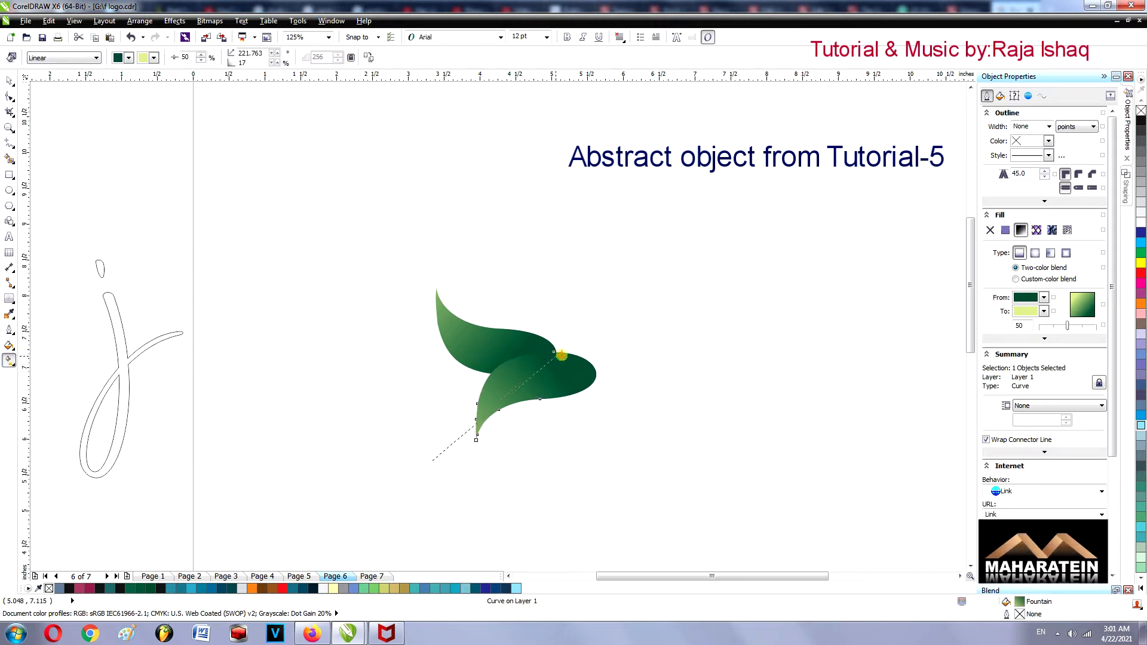
left_click_drag(561, 354, 568, 347)
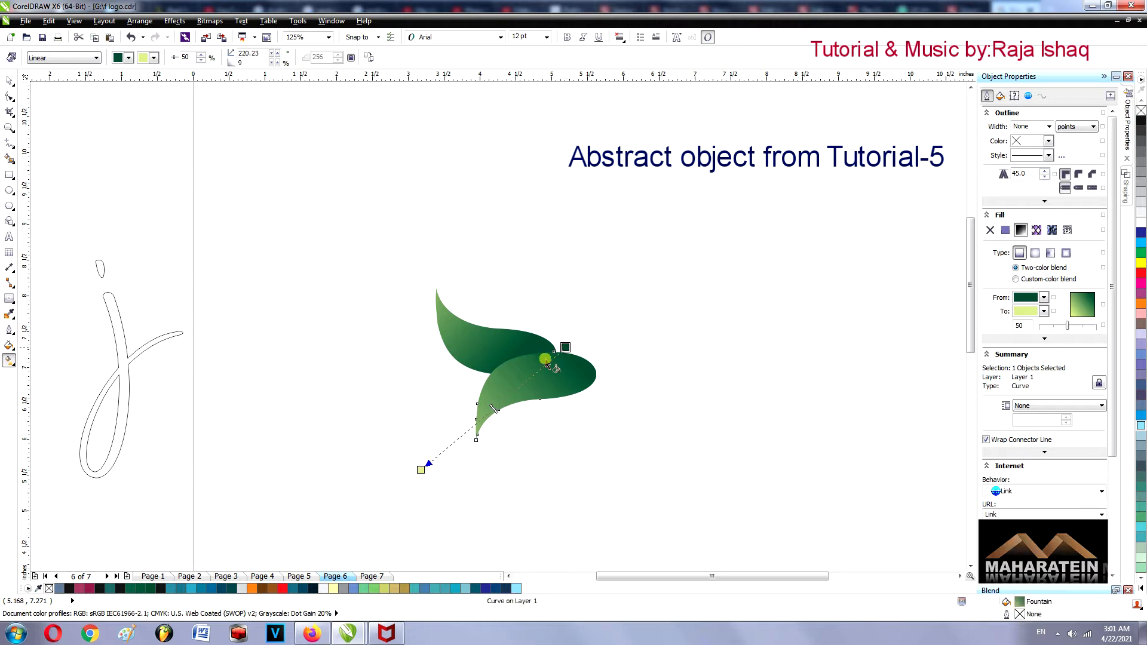
mouse_move(420, 469)
left_mouse_down()
mouse_move(440, 460)
mouse_move(434, 469)
left_mouse_up()
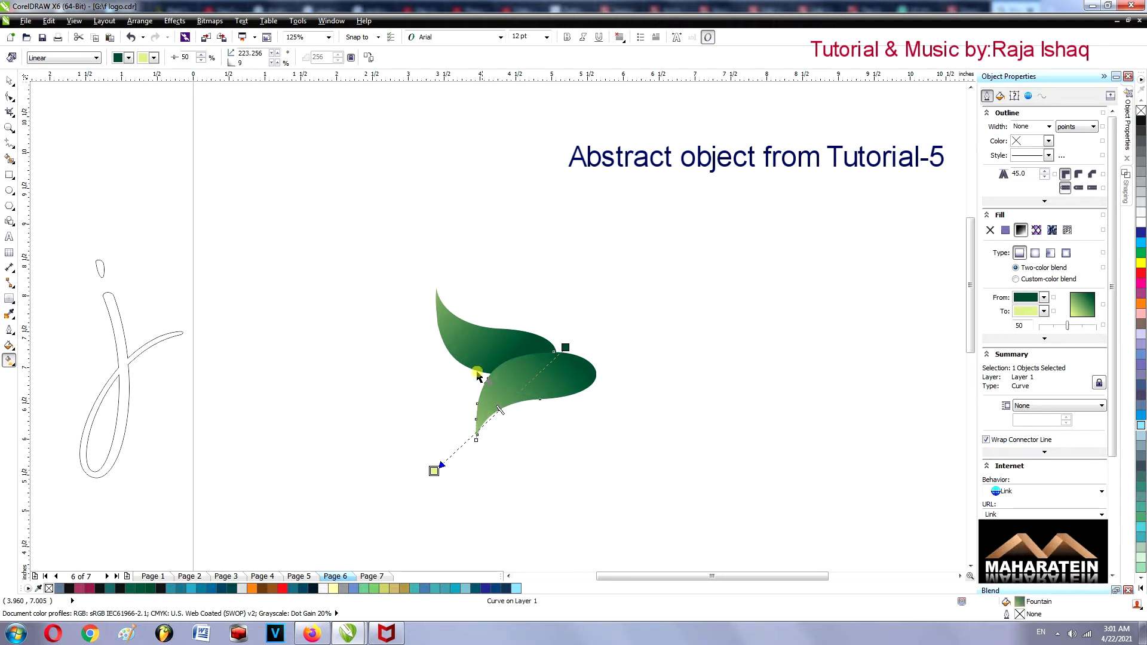
left_click(111, 108)
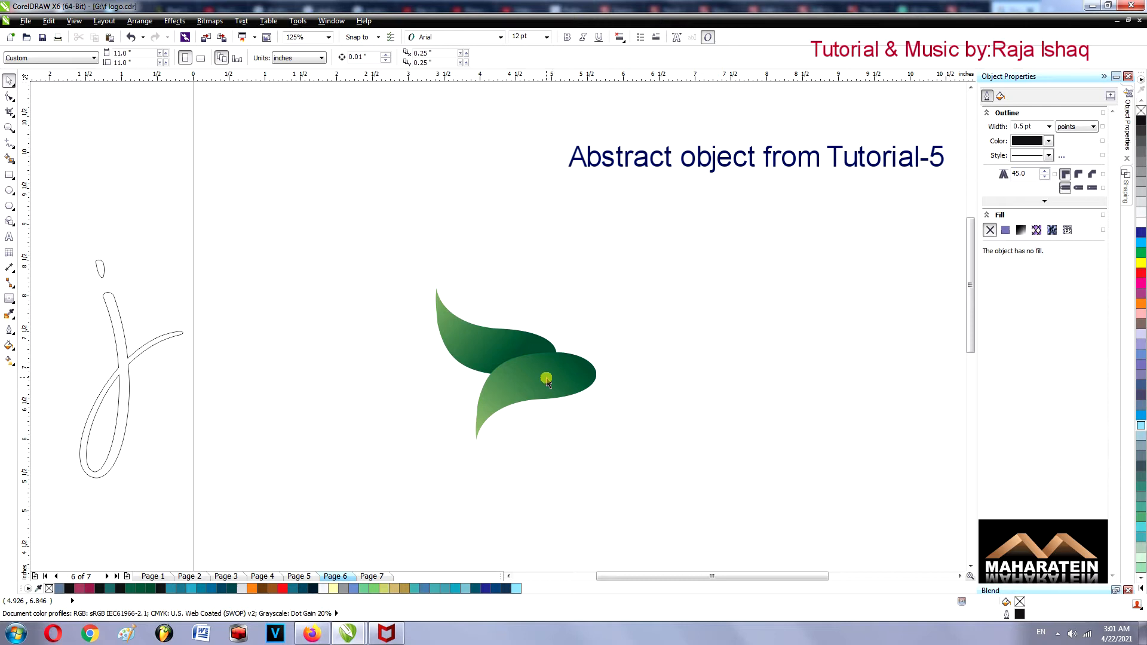
Group the two leaves and place a duplicate of the group overlapping them, offset up and to the right.
left_click_drag(366, 264, 635, 485)
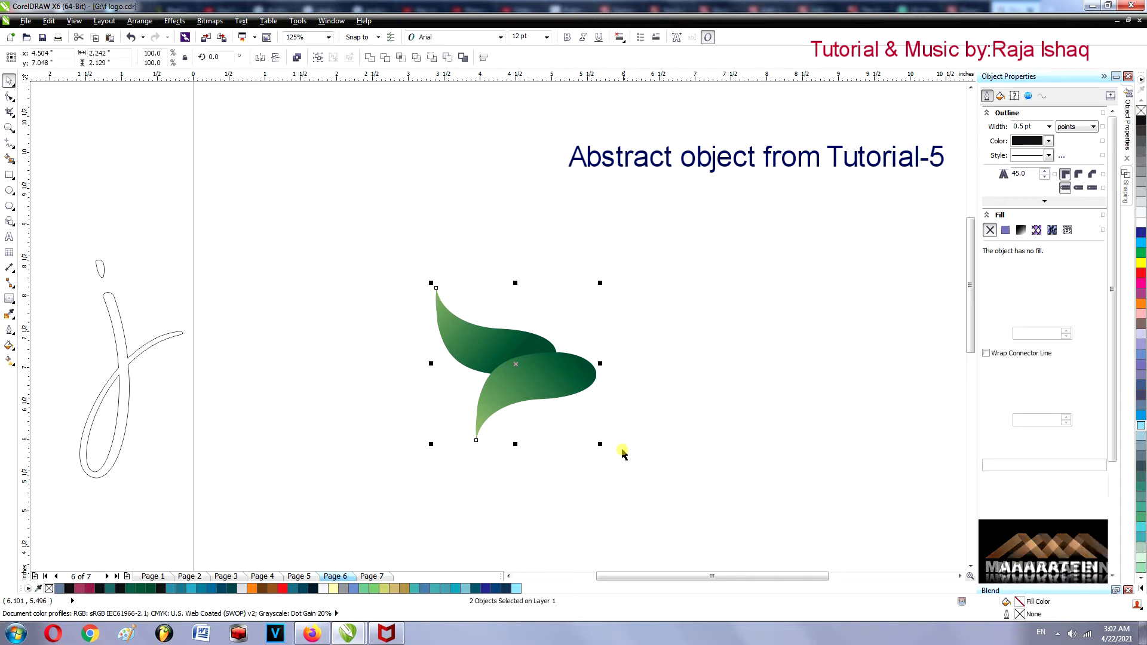
right_click(561, 386)
left_click(582, 180)
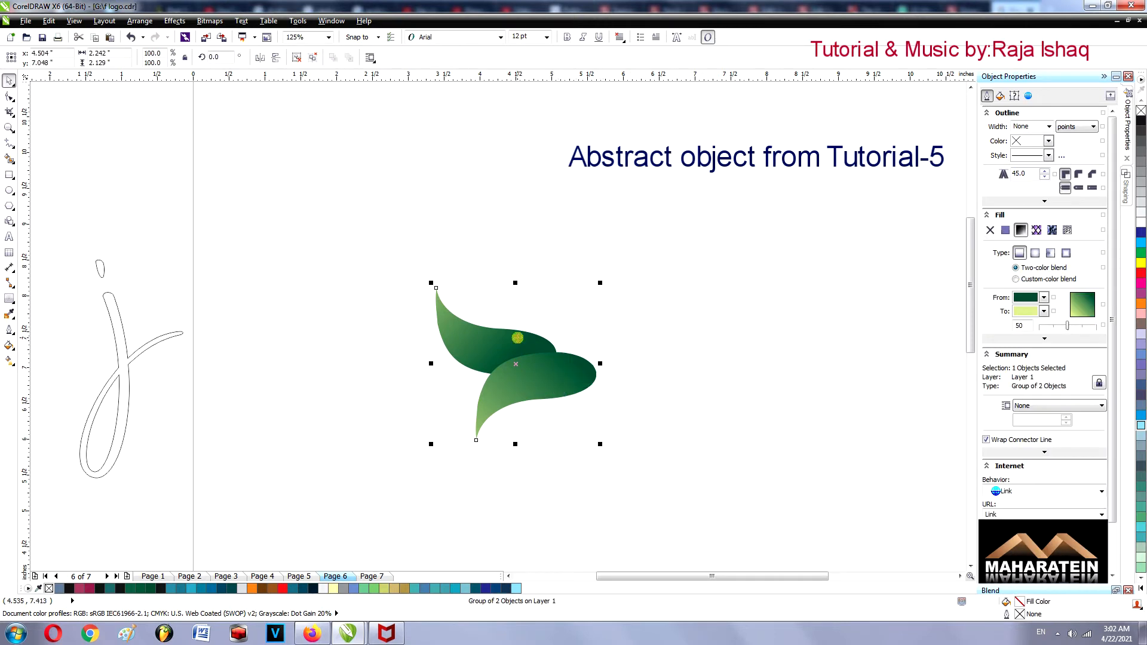
left_click_drag(548, 370, 546, 301)
scroll(655, 375, "down", 2)
scroll(653, 379, "up", 2)
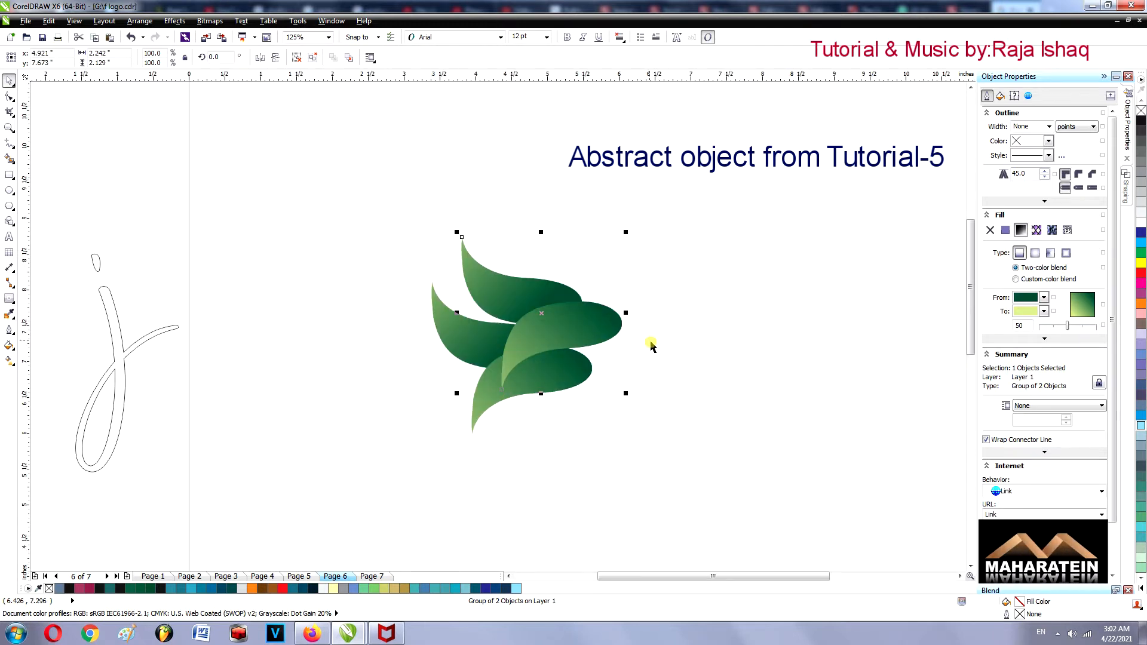
left_click(668, 381)
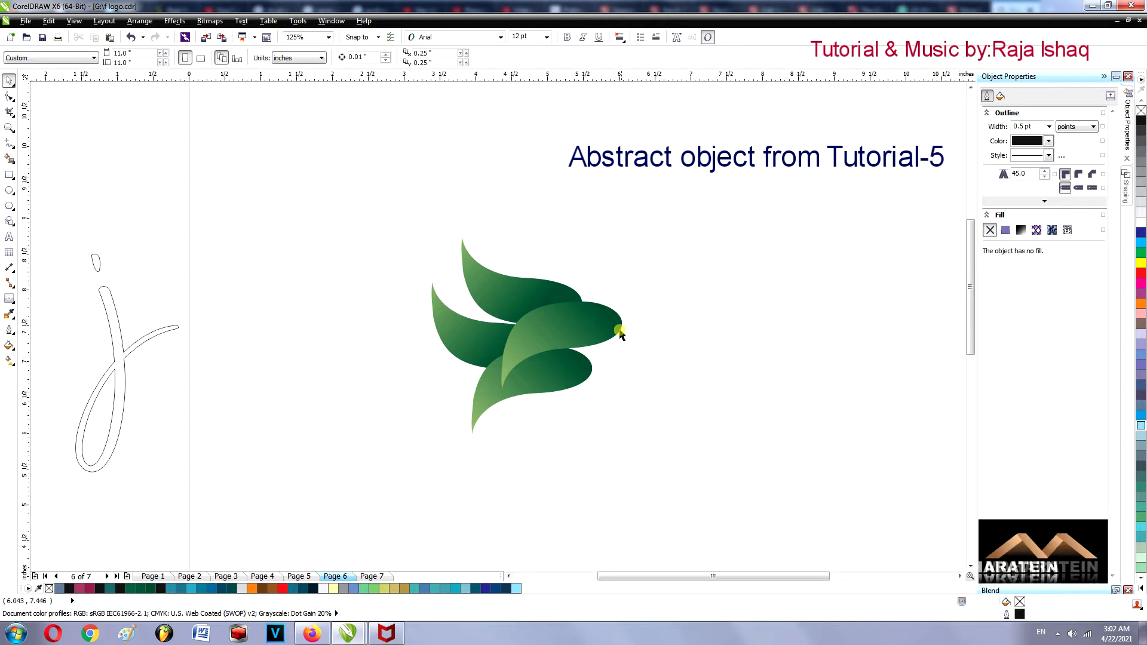
Copy the upper leaf-pair group and paste a duplicate of it.
left_click(563, 327)
right_click(561, 325)
left_click(586, 157)
right_click(650, 289)
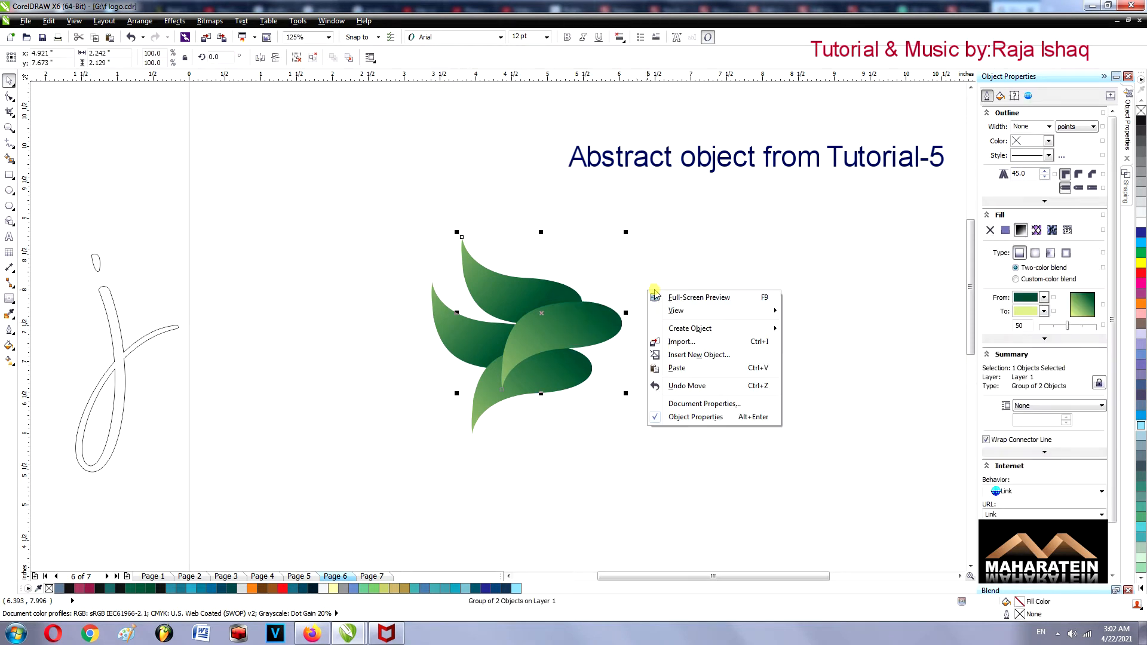
left_click(678, 369)
Flip the pasted leaf pair vertically, scale it to about 55%, and overlap it on the right end of the leaf cluster.
left_click_drag(576, 319, 628, 368)
left_click(276, 59)
left_click_drag(714, 303, 642, 371)
left_click(666, 392)
left_click_drag(609, 416, 602, 345)
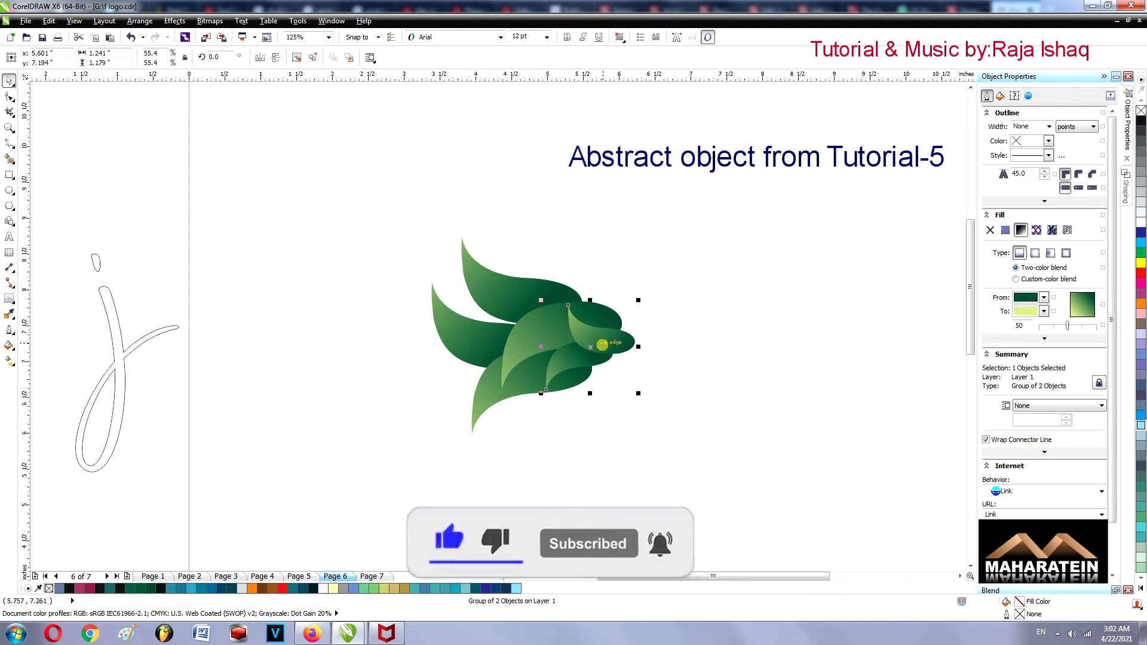
left_click(677, 363)
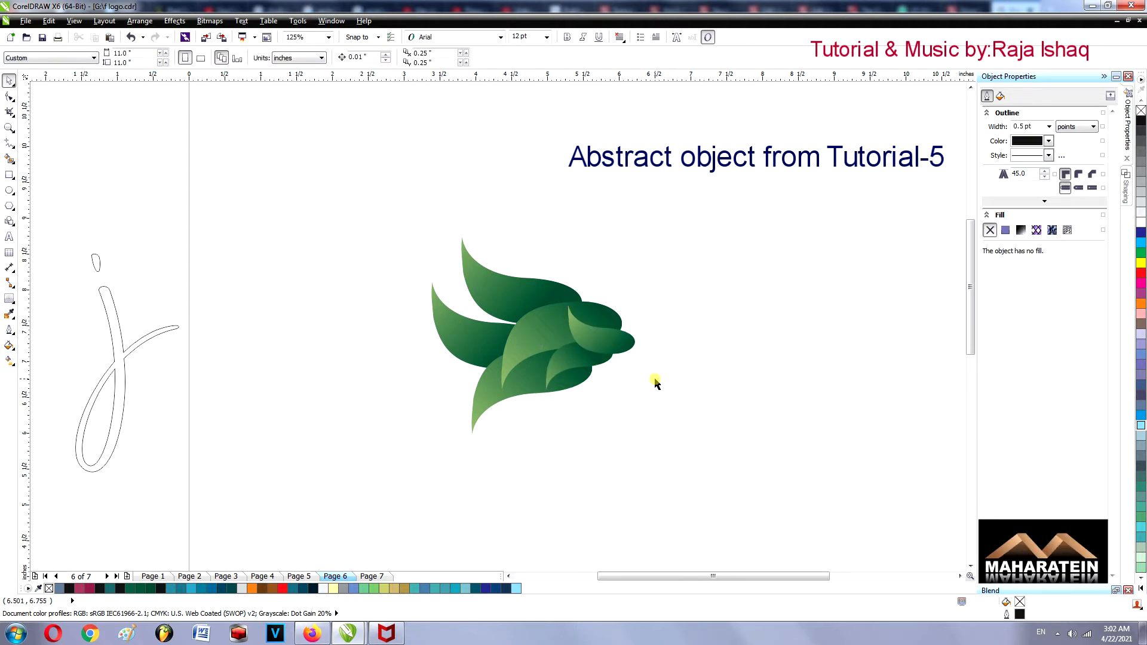
Group the three leaf pairs into a single object.
scroll(655, 384, "down", 1)
left_click_drag(494, 303, 741, 412)
left_click(970, 567)
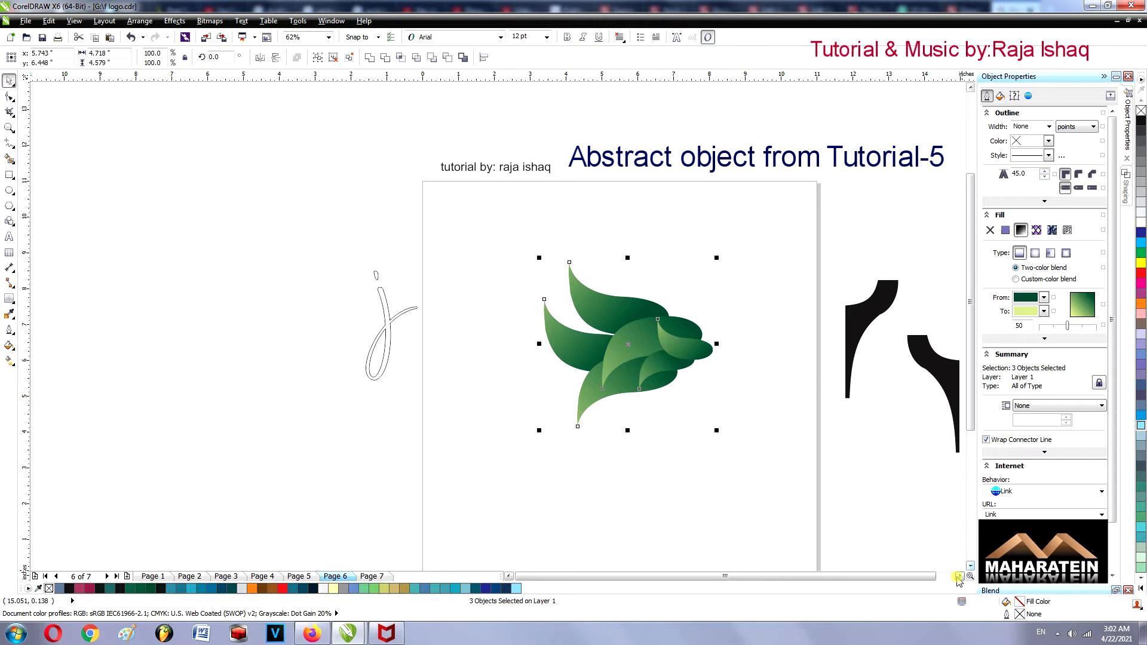
left_click(960, 577)
left_click(626, 463)
left_click_drag(389, 248, 636, 469)
right_click(553, 352)
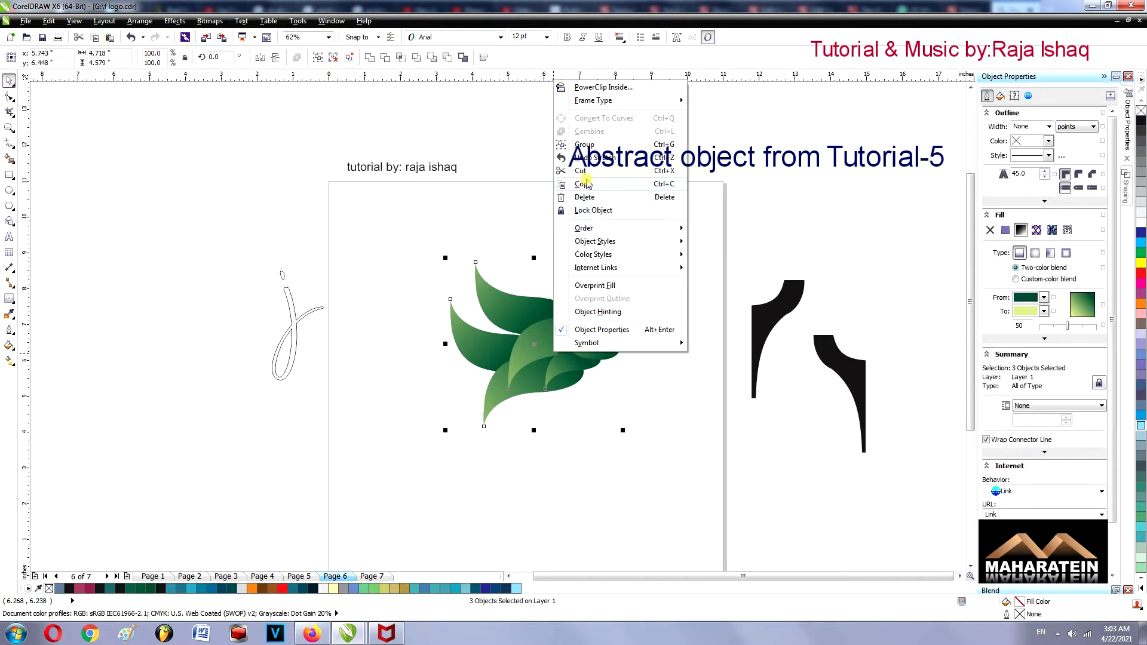
left_click(584, 145)
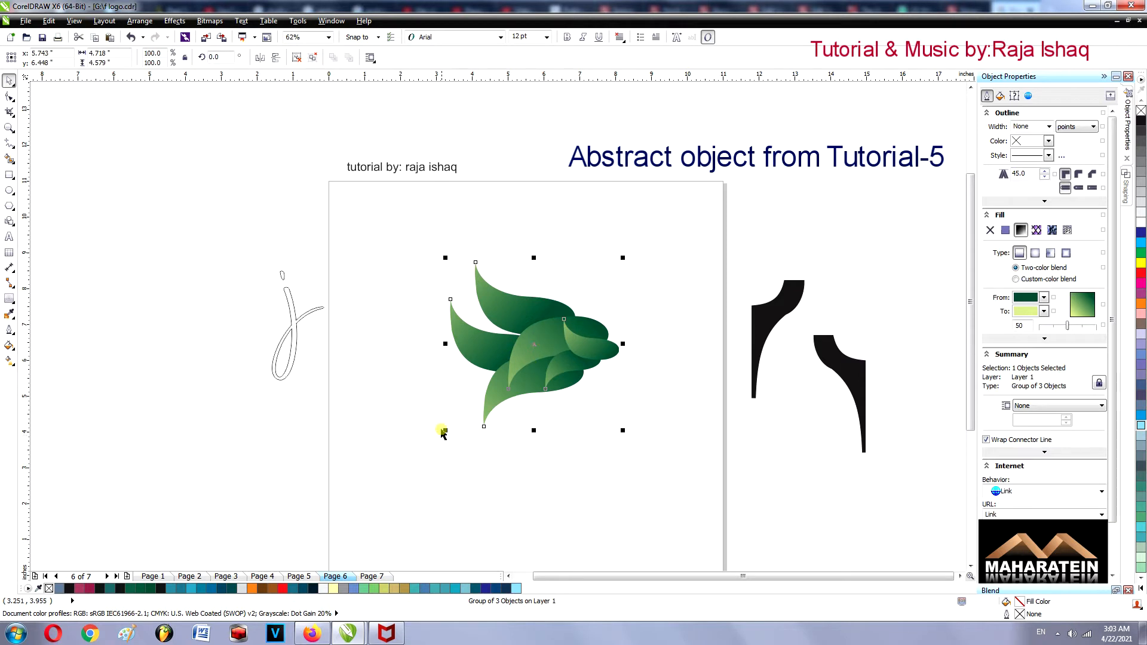
Enlarge the leaf group to about 6 inches wide and center it on the page.
left_click_drag(444, 428, 399, 474)
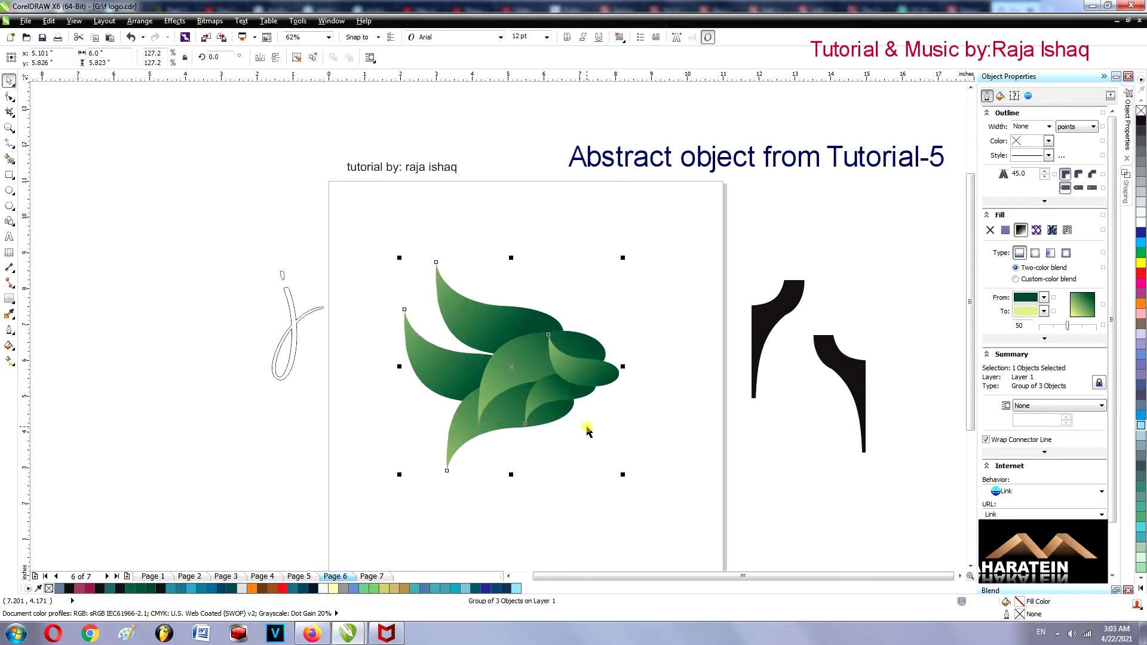
key("p")
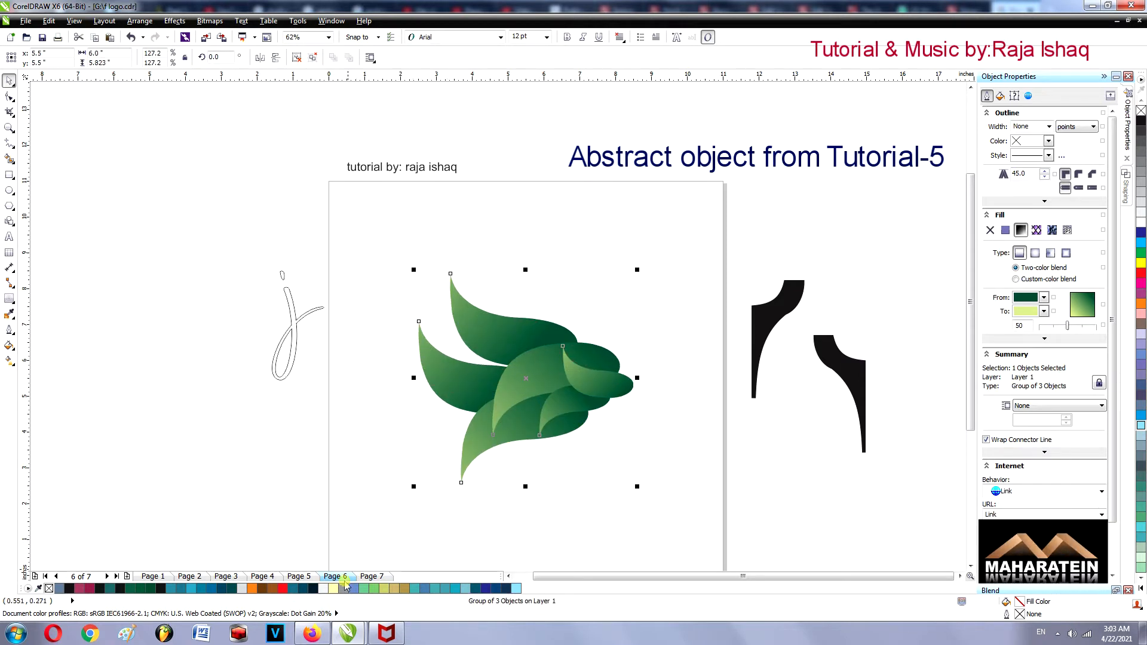
Copy the SAVE EARTH caption and its base graphic from Page 5 and paste them under the leaf logo on Page 6.
left_click(299, 575)
left_click_drag(392, 460, 637, 549)
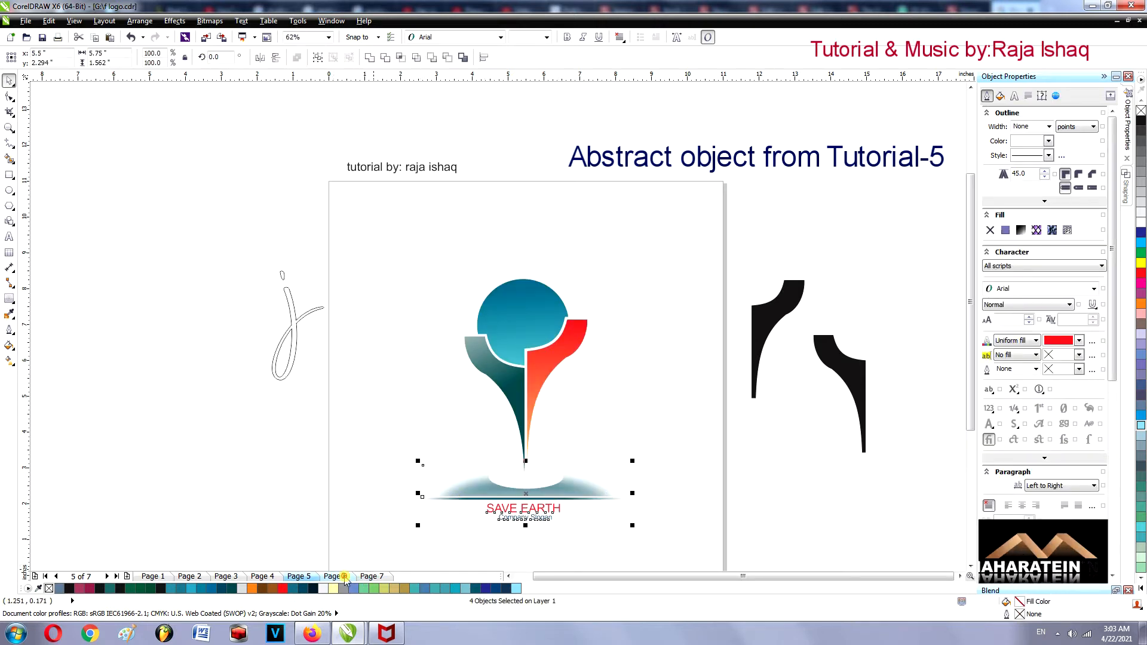
left_click(346, 576)
key("ctrl+v")
left_click(679, 474)
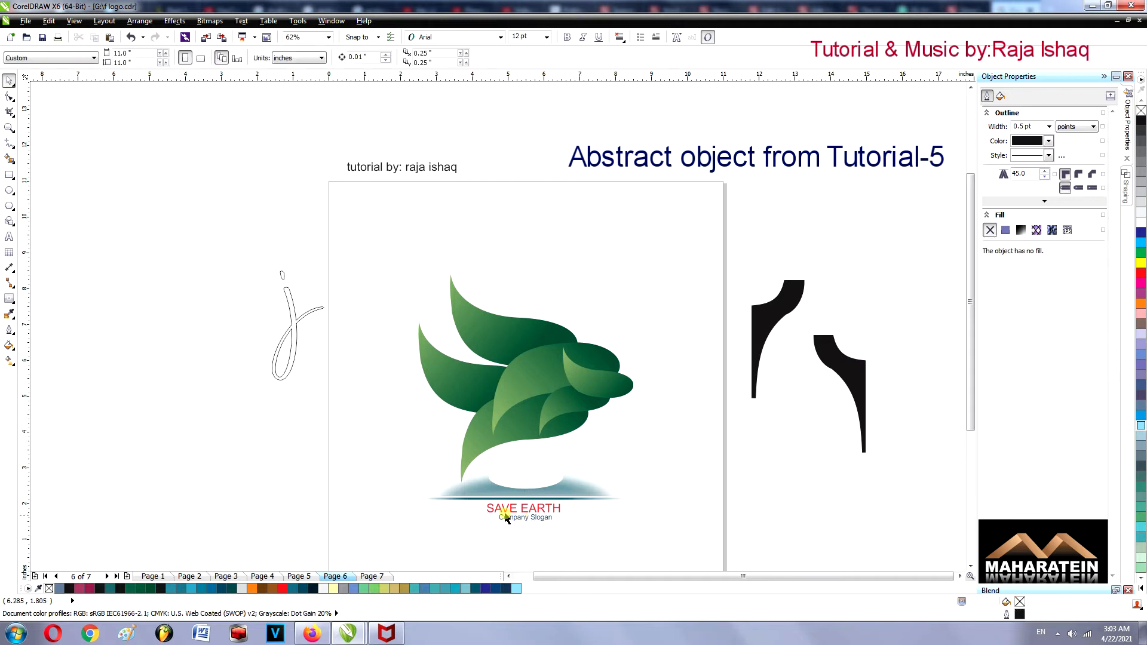
Replace the SAVE EARTH caption on Page 6 with the "Your Text Here" caption and base copied from Page 3, nudged slightly down.
left_click(235, 577)
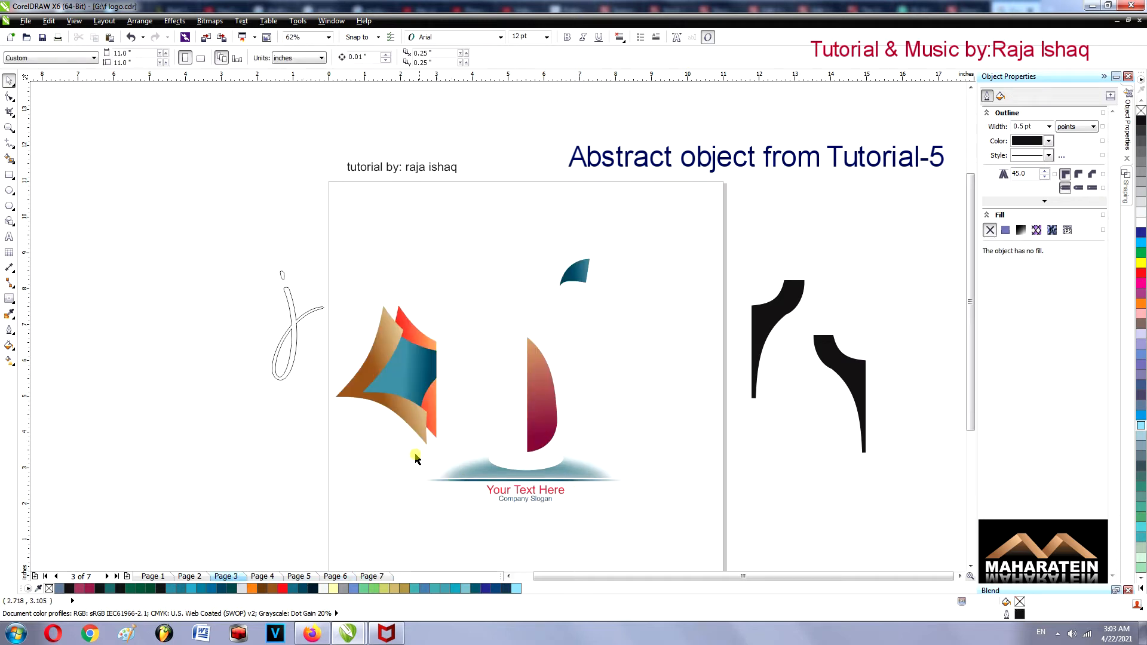
left_click_drag(523, 485, 636, 546)
left_click(335, 575)
left_click(389, 546)
key("Delete")
key("ctrl+v")
key("Down")
key("Down")
key("Down")
key("Down")
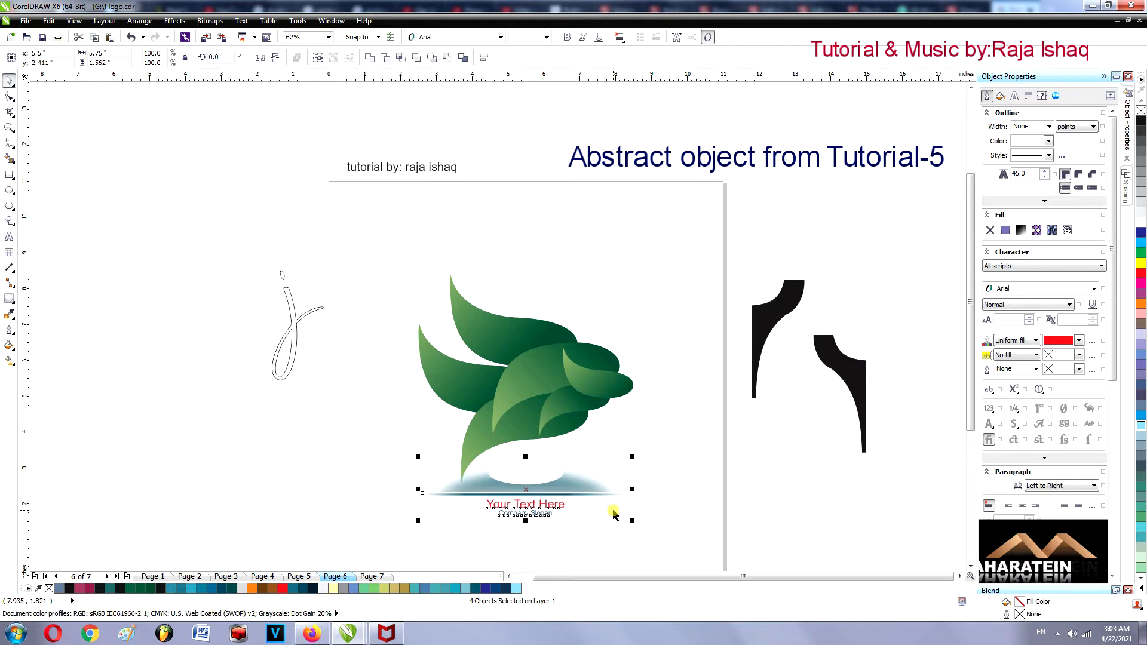
Move the blue curved base bitmap from under the leaf logo off the page to its right.
left_click(607, 481)
left_click_drag(567, 479, 884, 479)
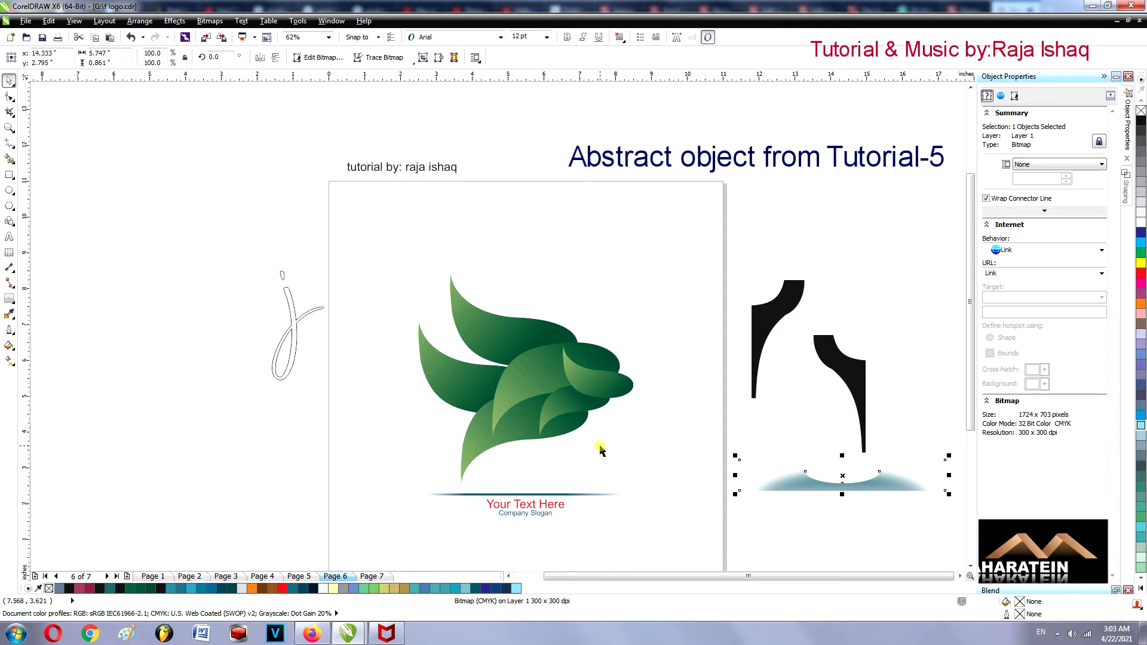
scroll(585, 480, "down", 1)
scroll(468, 472, "up", 1)
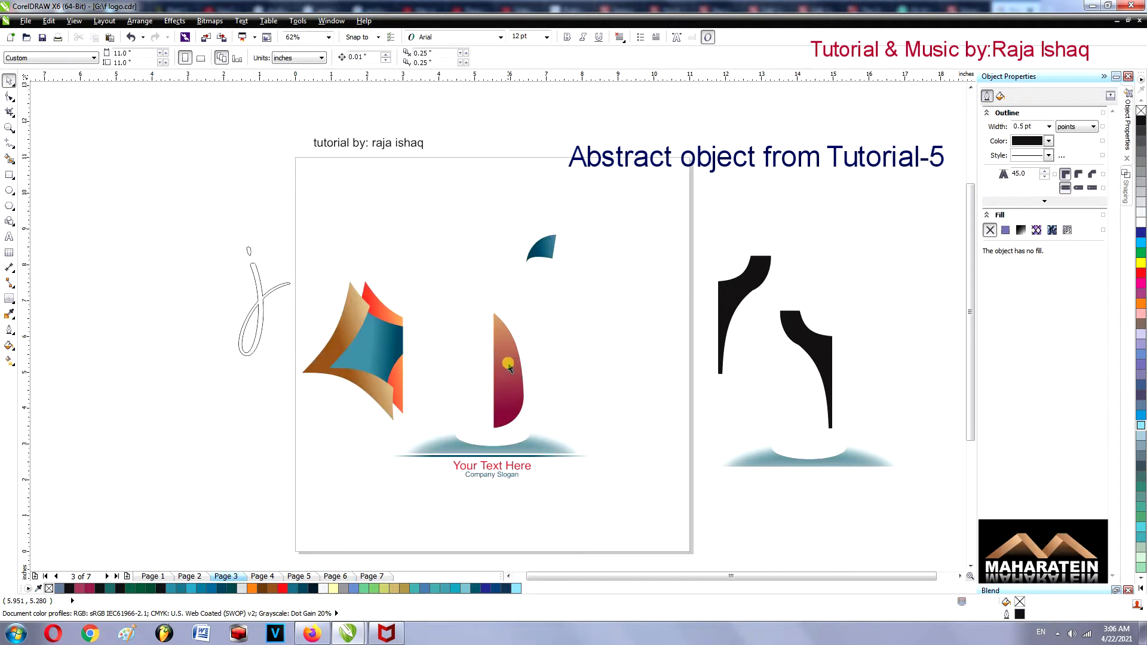
Insert a page after Page 6 and move the orange-to-maroon gradient half shape from Page 3 onto it.
left_click(507, 364)
left_click_drag(507, 364, 810, 216)
left_click(337, 577)
right_click(337, 577)
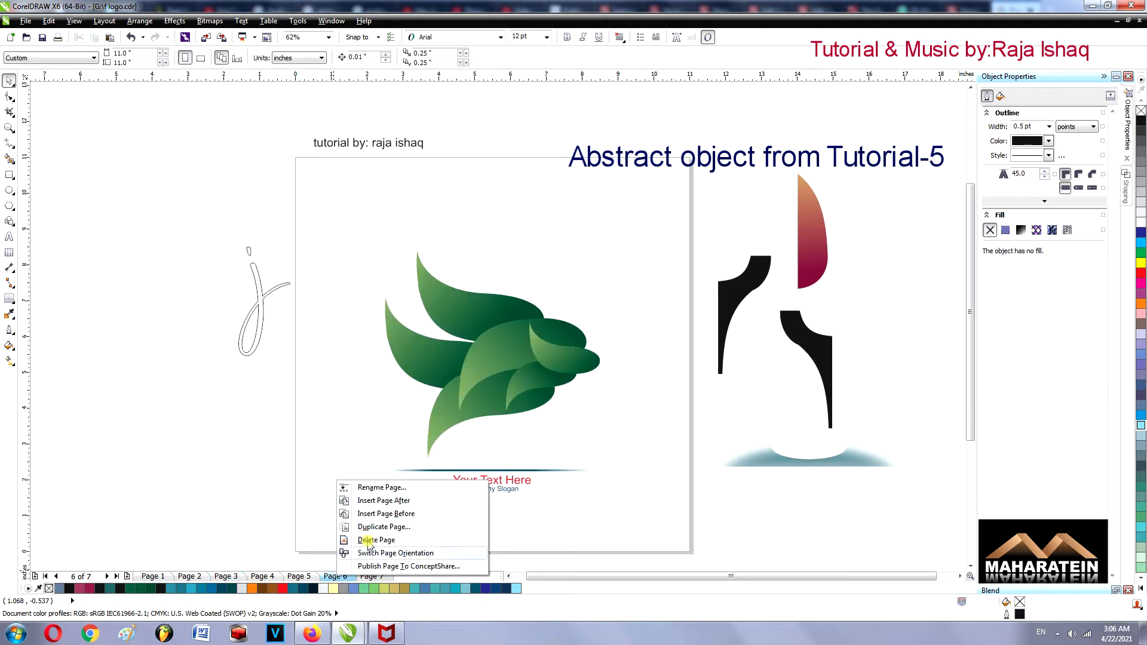
left_click(386, 501)
left_click_drag(803, 239, 502, 308)
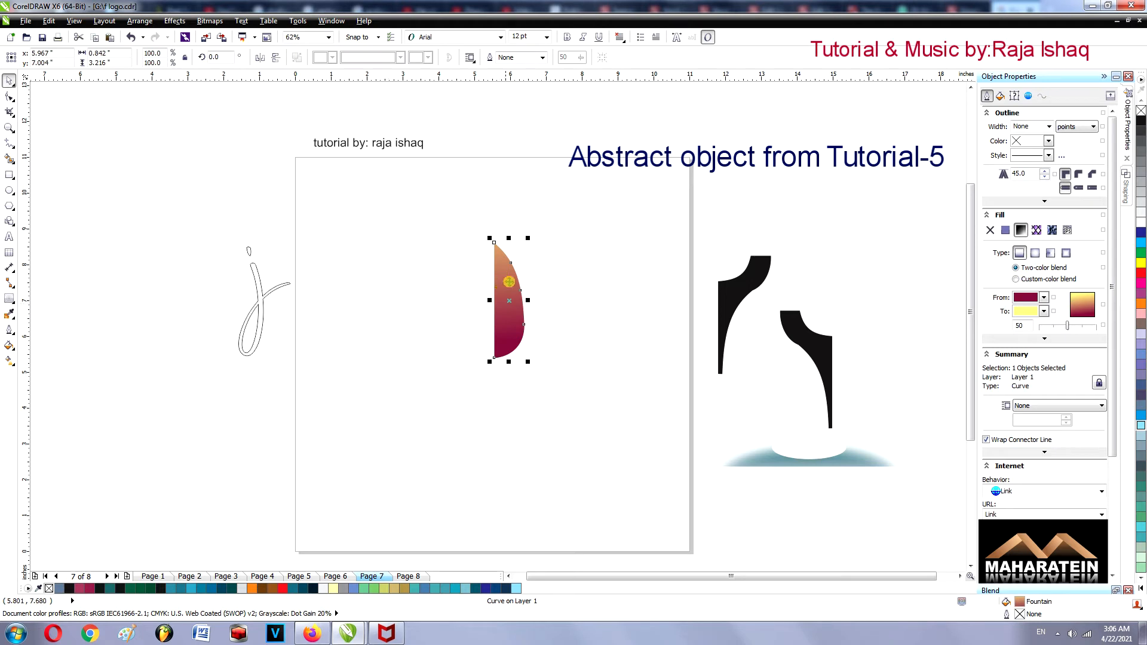
Draw an ellipse over the gradient shape's upper right side, slant it, and enlarge it to about 1.75 by 2.92 inches.
left_click(9, 191)
left_click_drag(525, 223, 569, 303)
mouse_move(547, 264)
left_mouse_down()
mouse_move(512, 264)
mouse_move(530, 249)
left_mouse_up()
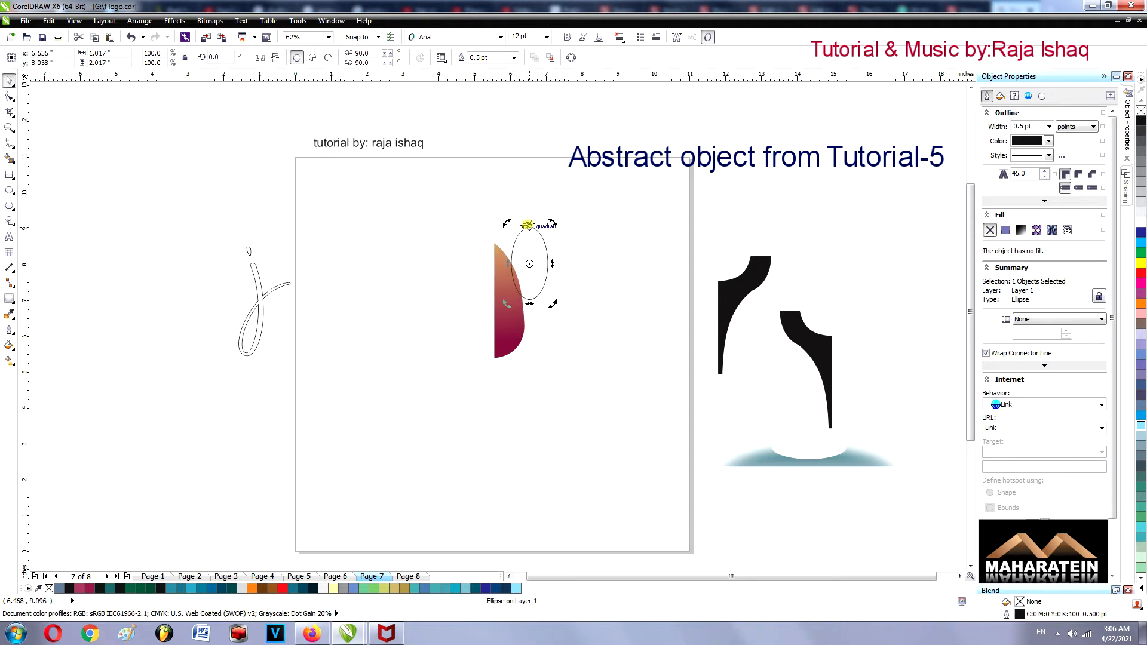
left_click_drag(513, 222, 505, 221)
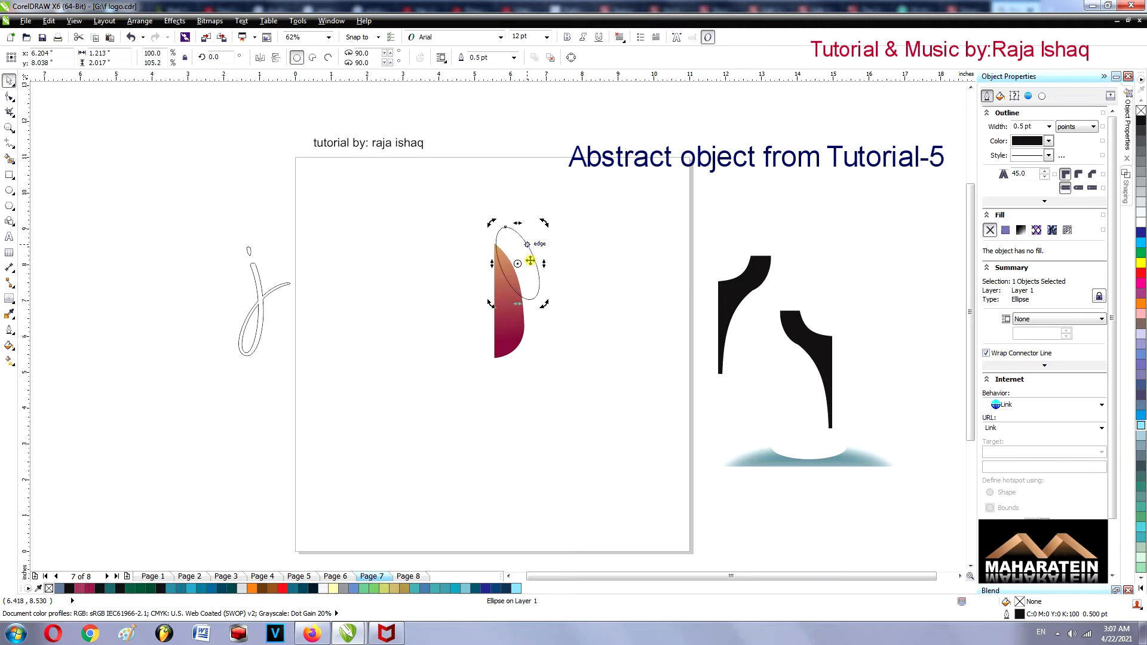
left_click_drag(543, 303, 562, 336)
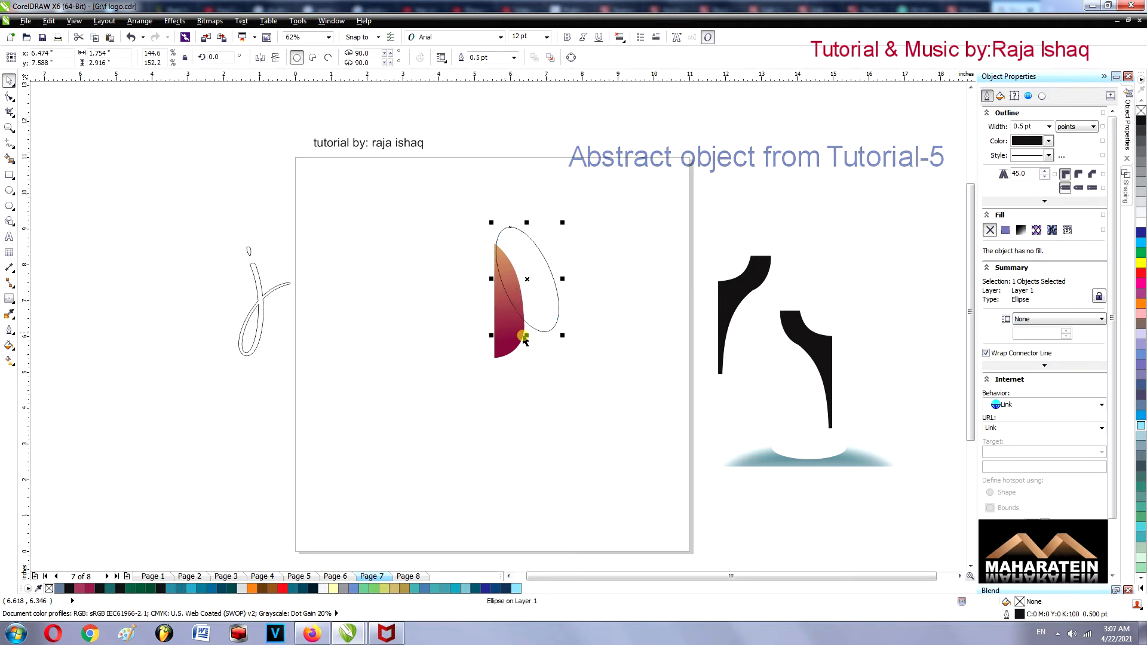
Align the ellipse with the gradient shape's upper tip, trim the shape with it, and set the ellipse aside to the right.
scroll(521, 332, "up", 1)
scroll(503, 323, "down", 1)
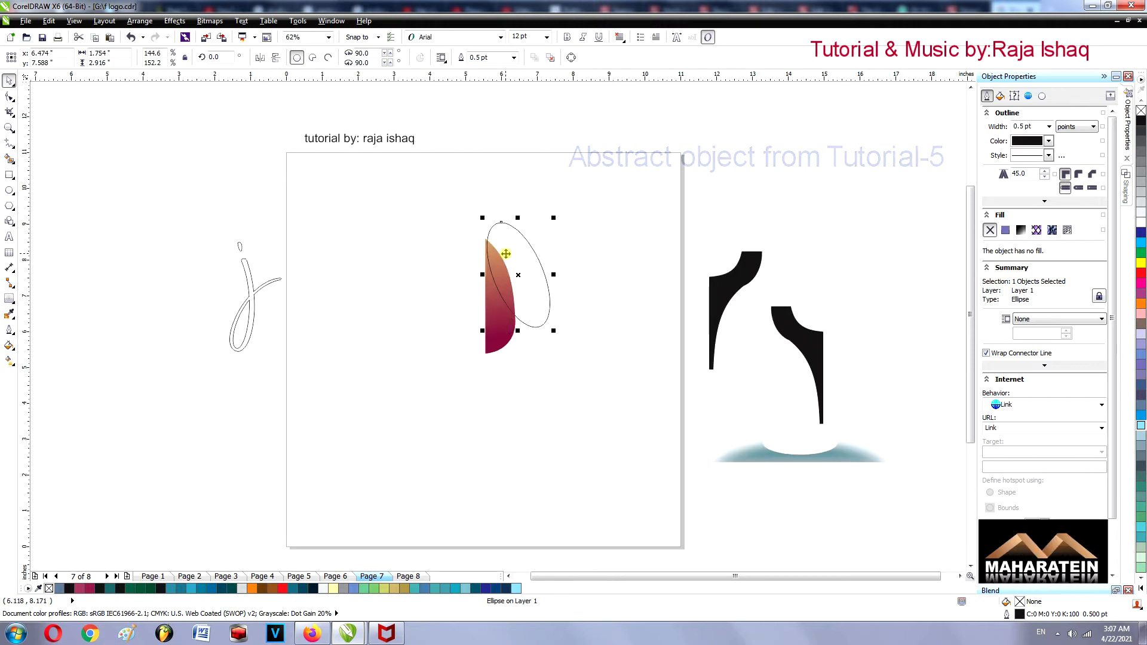
scroll(504, 254, "up", 1)
left_click_drag(500, 243, 499, 234)
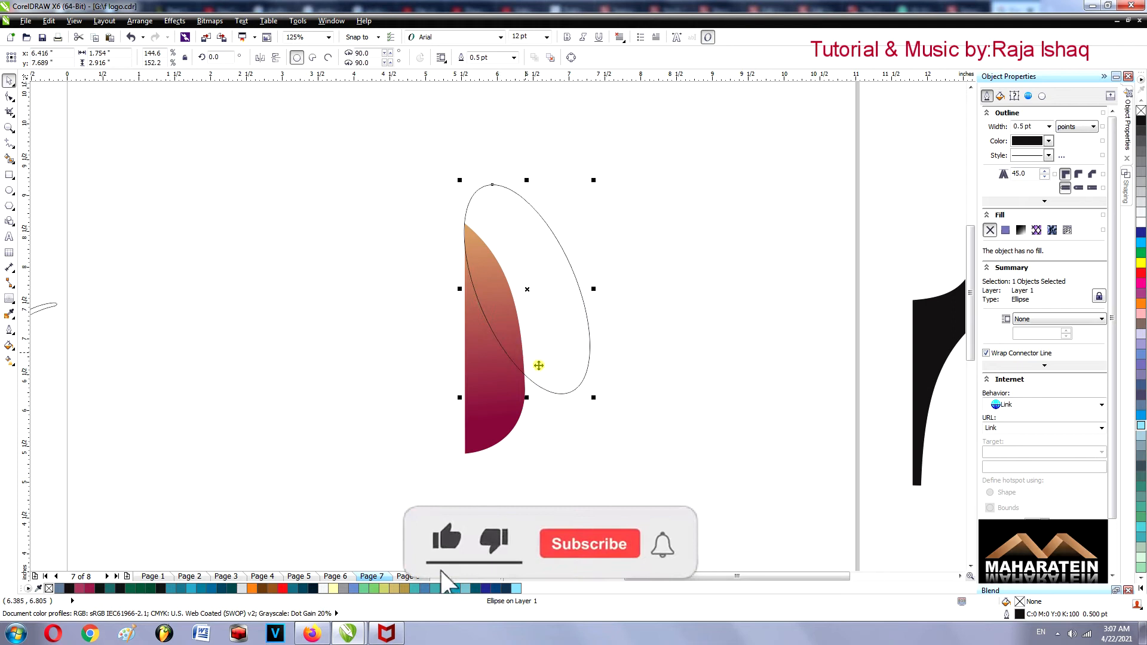
left_click(485, 366, "shift")
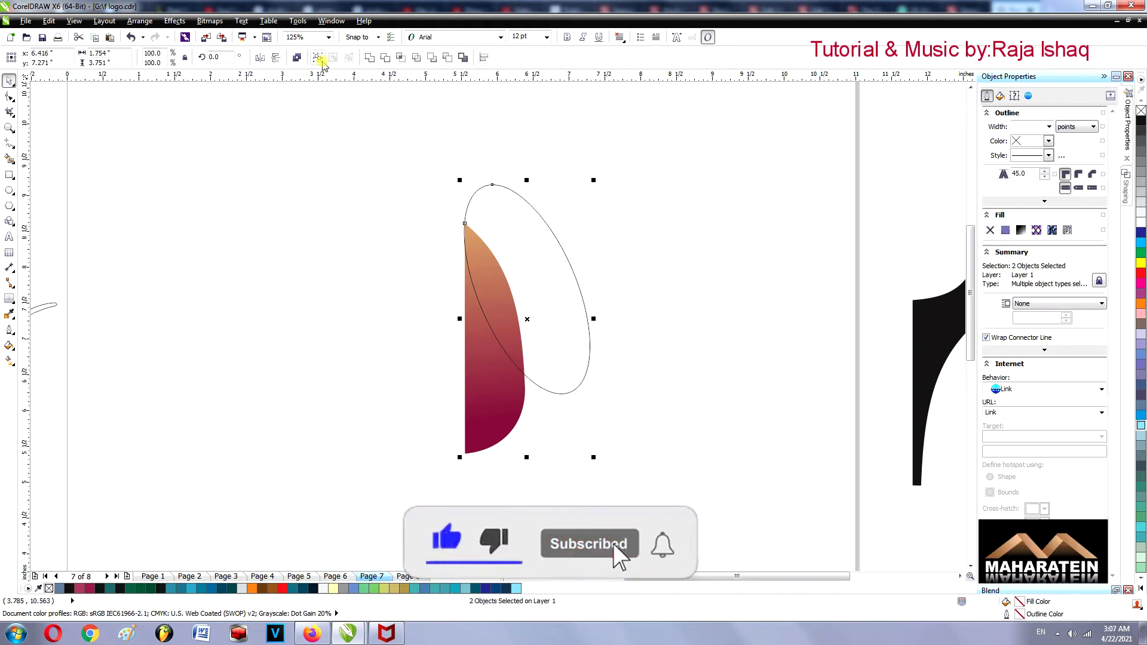
left_click(385, 57)
left_click_drag(476, 284, 681, 289)
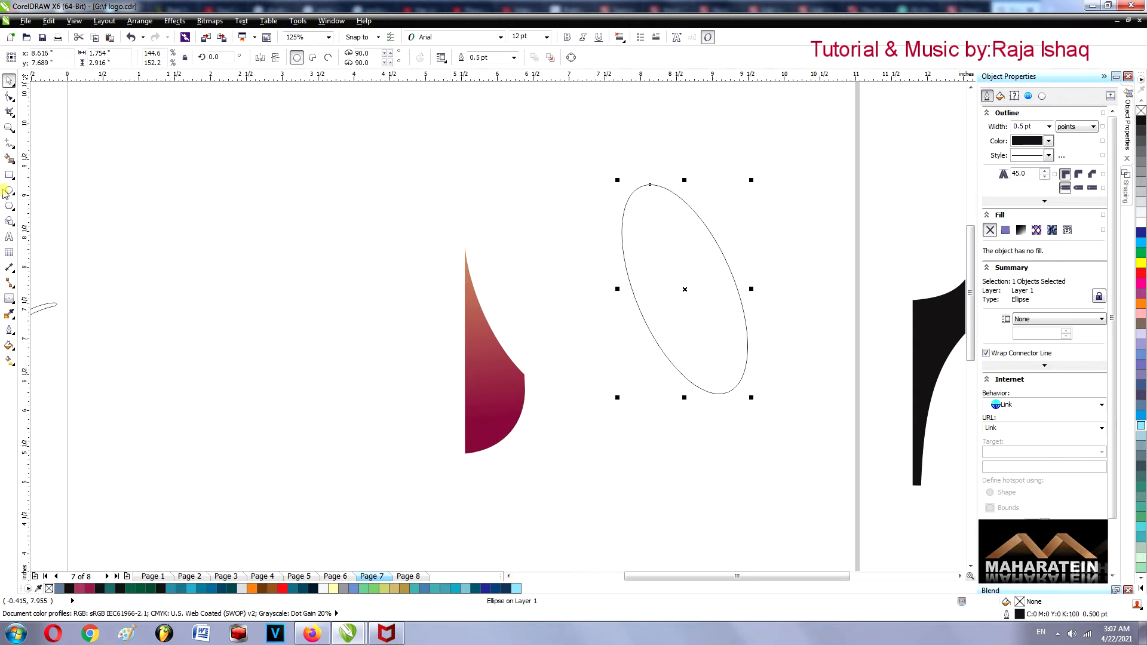
Draw a rectangle about 1.99 by 0.375 inches across the bottom of the trimmed gradient shape.
key("F6")
left_click_drag(375, 429, 552, 455)
left_click_drag(370, 440, 387, 442)
left_click_drag(552, 441, 533, 439)
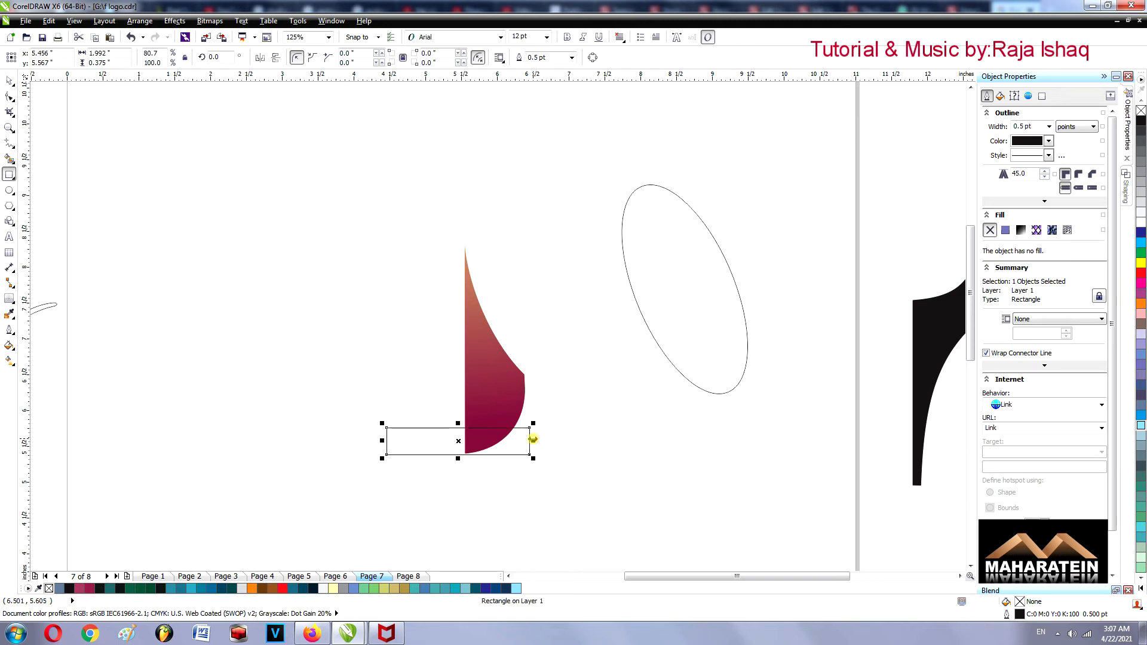
Place a duplicate of the trimmed gradient shape directly to its left.
left_click(10, 83)
left_click(477, 364)
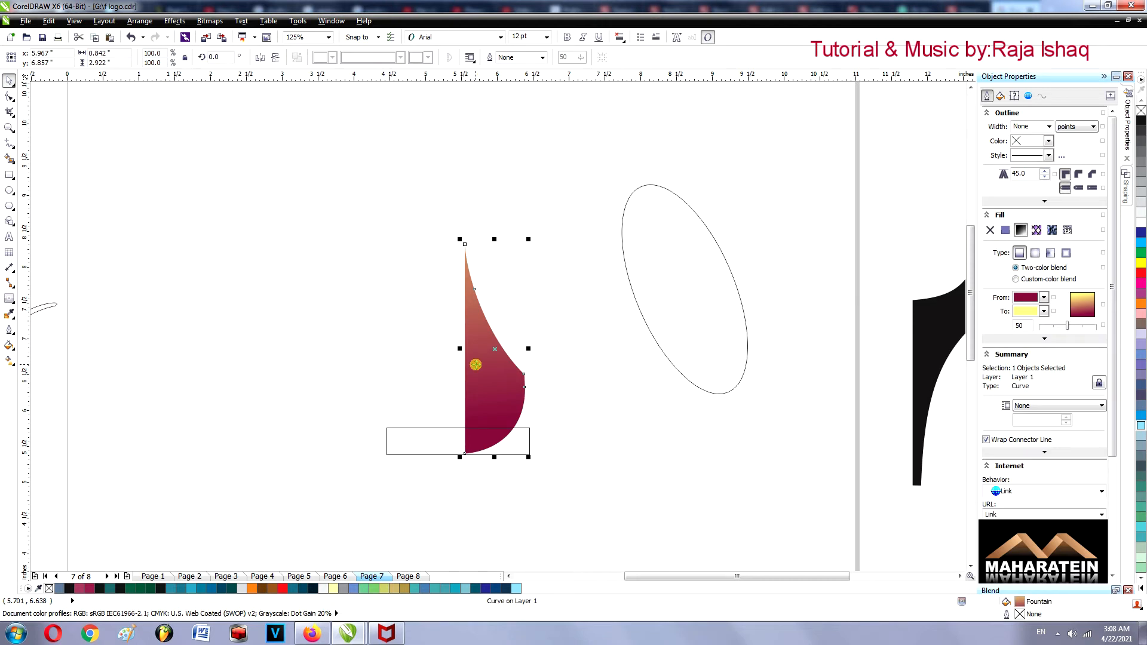
left_click_drag(498, 375, 432, 364)
right_click(433, 364)
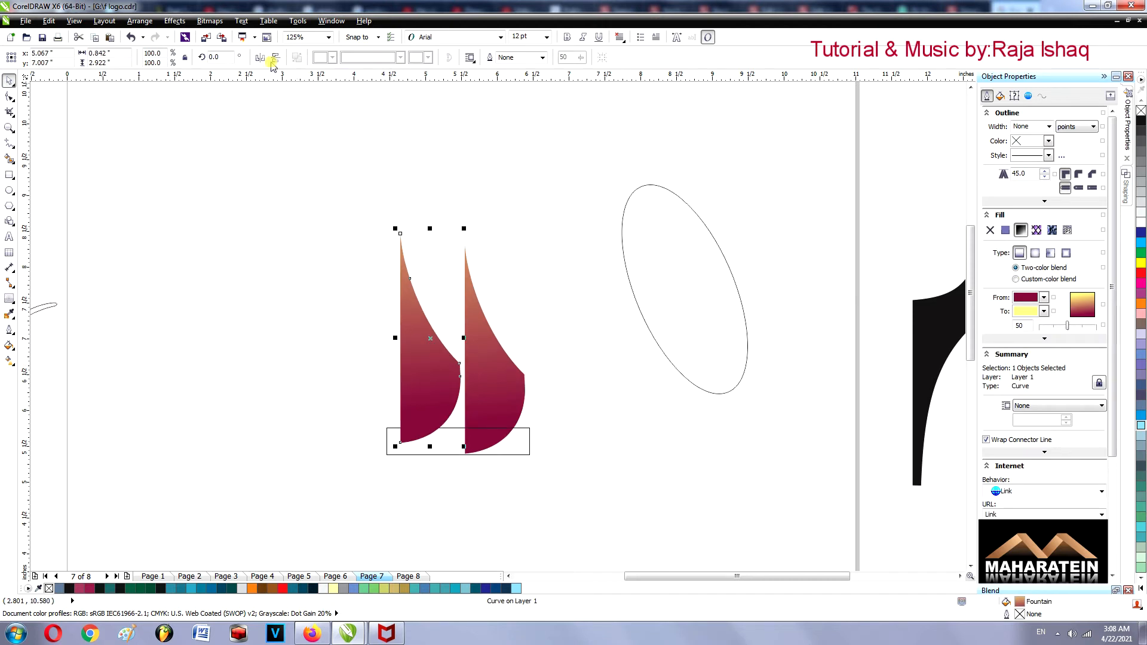
Mirror the left duplicate horizontally and align it vertically with the right half so the two face each other.
left_click(260, 58)
left_click(509, 296)
left_click(443, 361)
left_click(481, 362, "shift")
key("e")
left_click(545, 346)
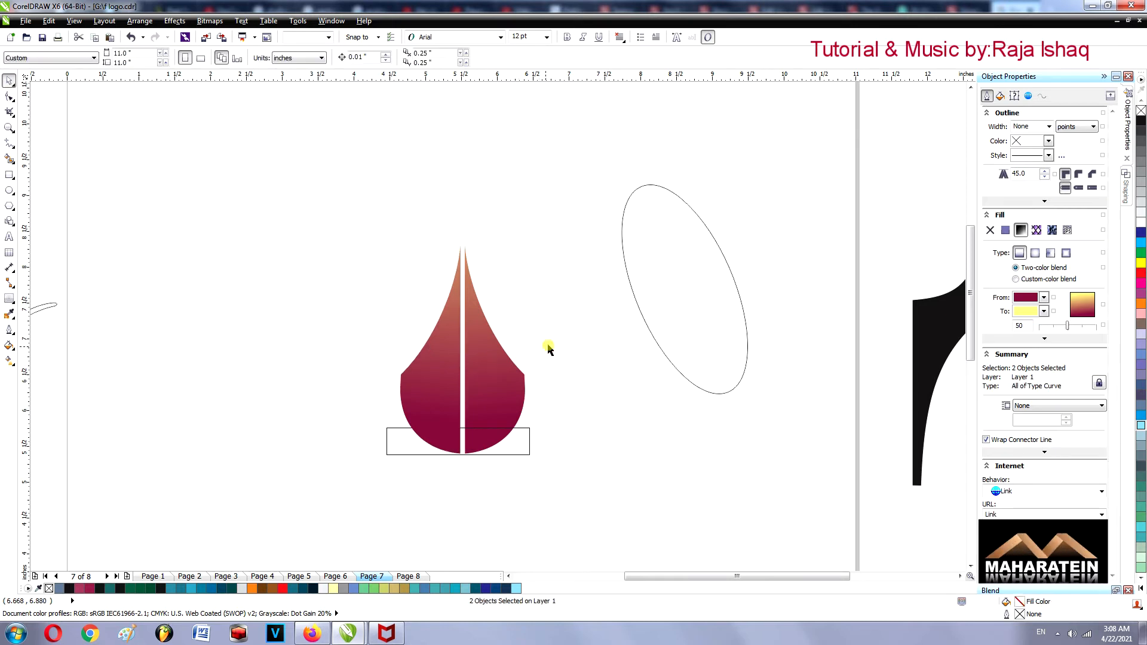
Trim the bottoms of both gradient halves with the rectangle drawn across them.
left_click(527, 448)
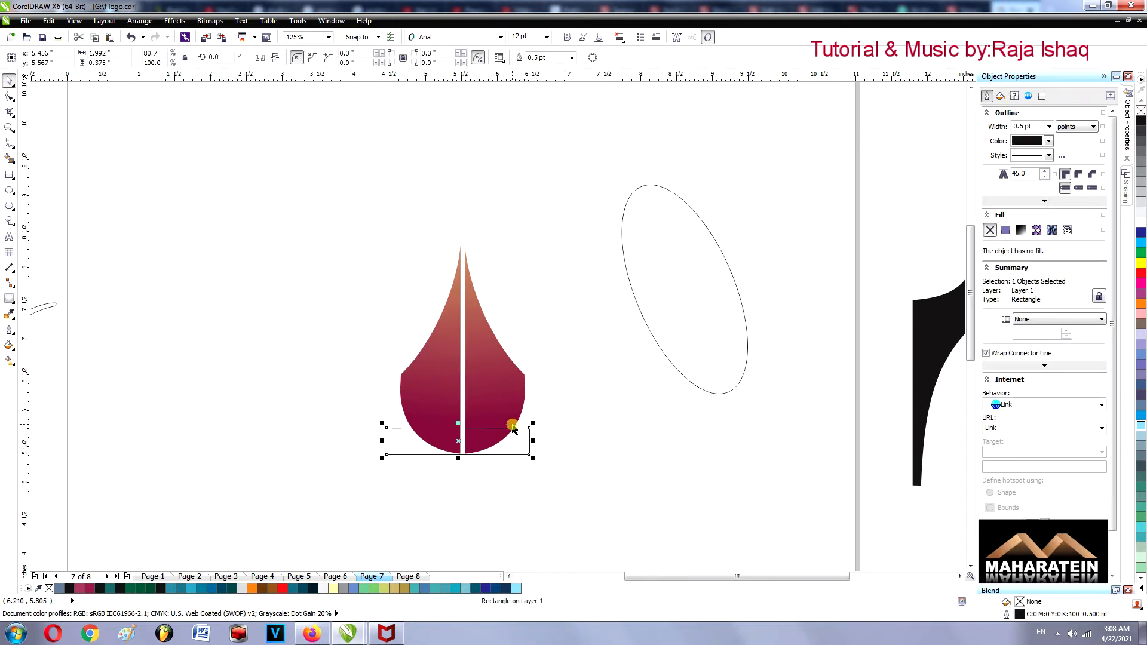
left_click(495, 390, "shift")
left_click(385, 57)
left_click(305, 324)
left_click(510, 454)
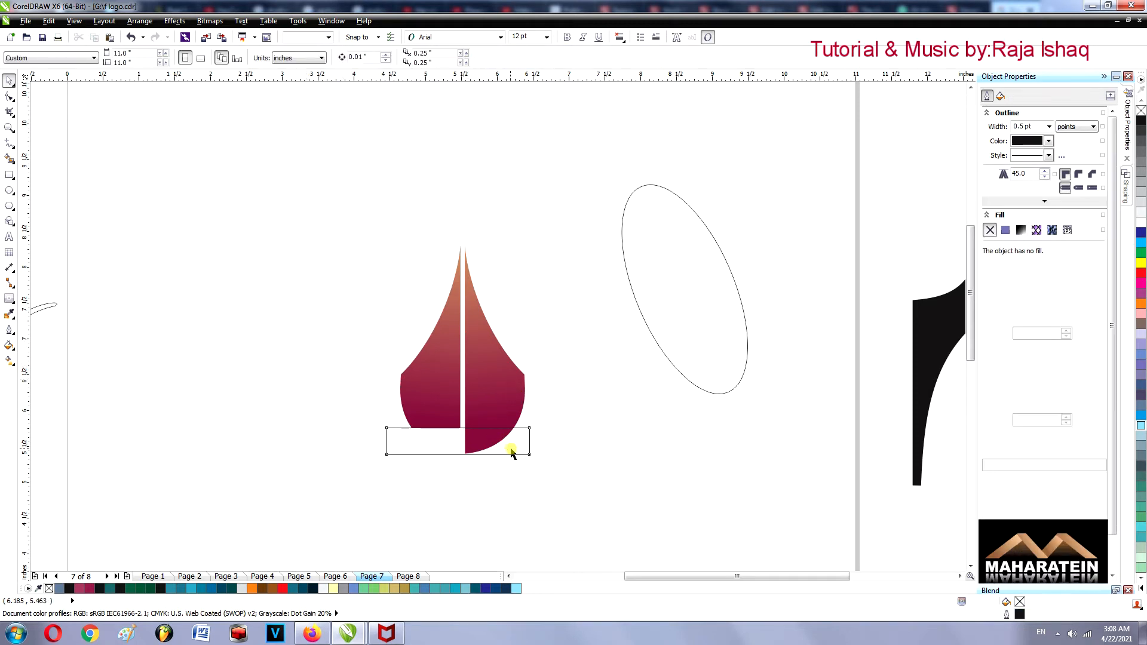
left_click(485, 386, "shift")
left_click(385, 56)
Move the rectangle slightly below the trimmed halves and convert it to curves.
left_click(421, 445)
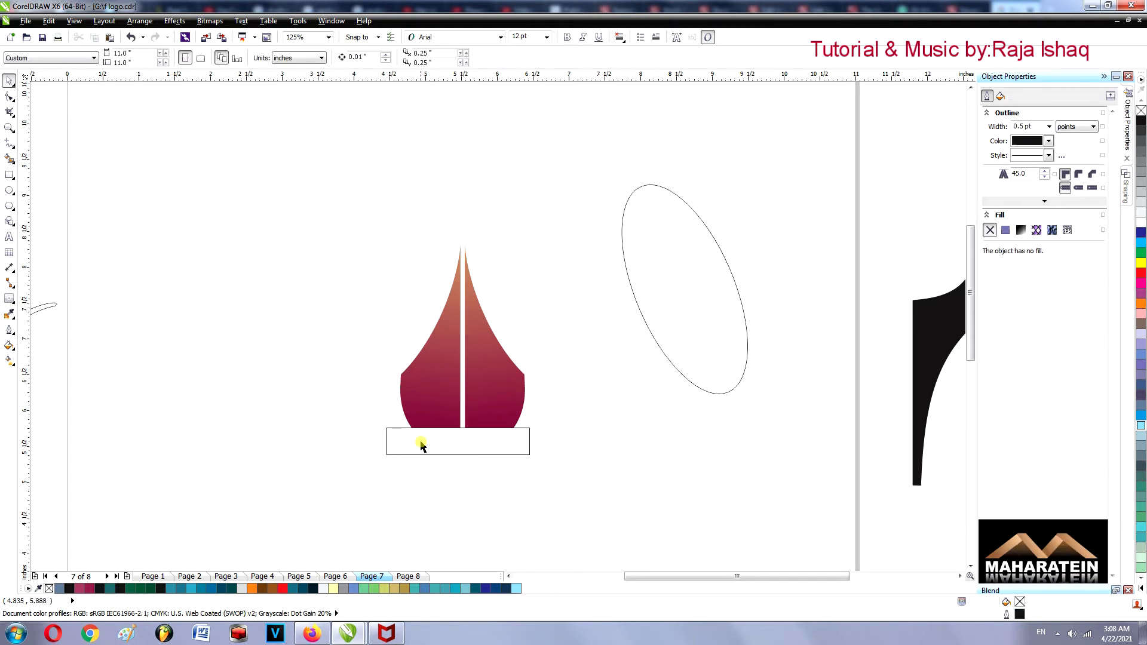
left_click(441, 448)
left_click_drag(448, 446, 451, 456)
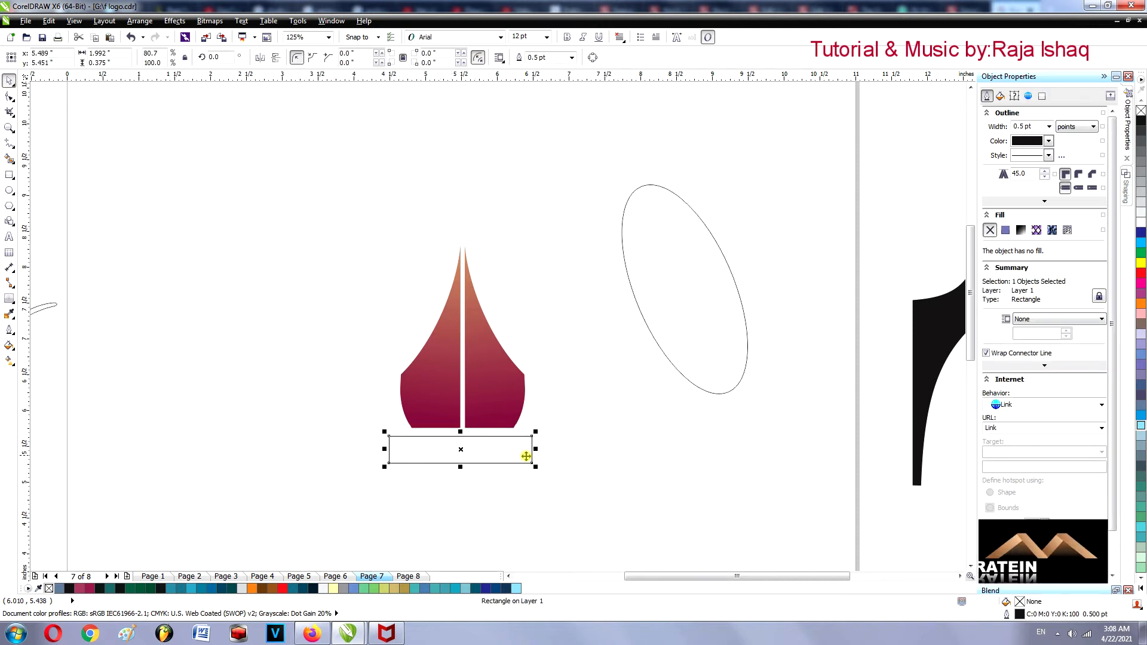
right_click(443, 450)
left_click(478, 172)
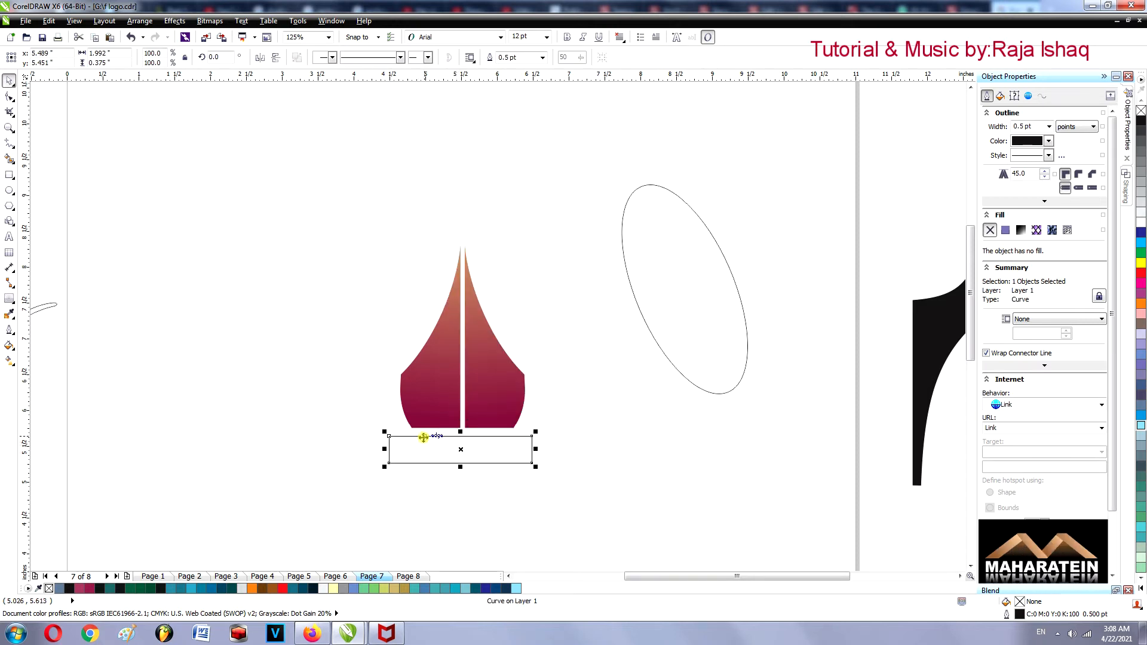
Pull both upper corners of the converted rectangle inward to the width of the gradient shape's base, forming a trapezoid.
key("F10")
double_click(390, 436)
left_click(517, 444)
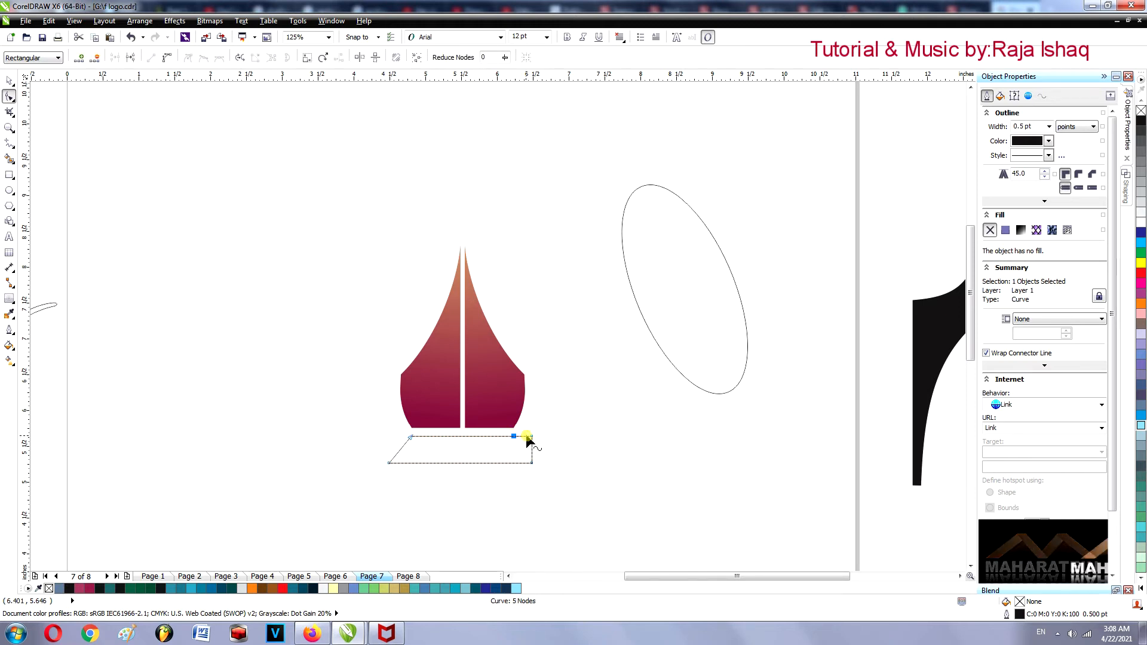
left_click_drag(531, 437, 513, 436)
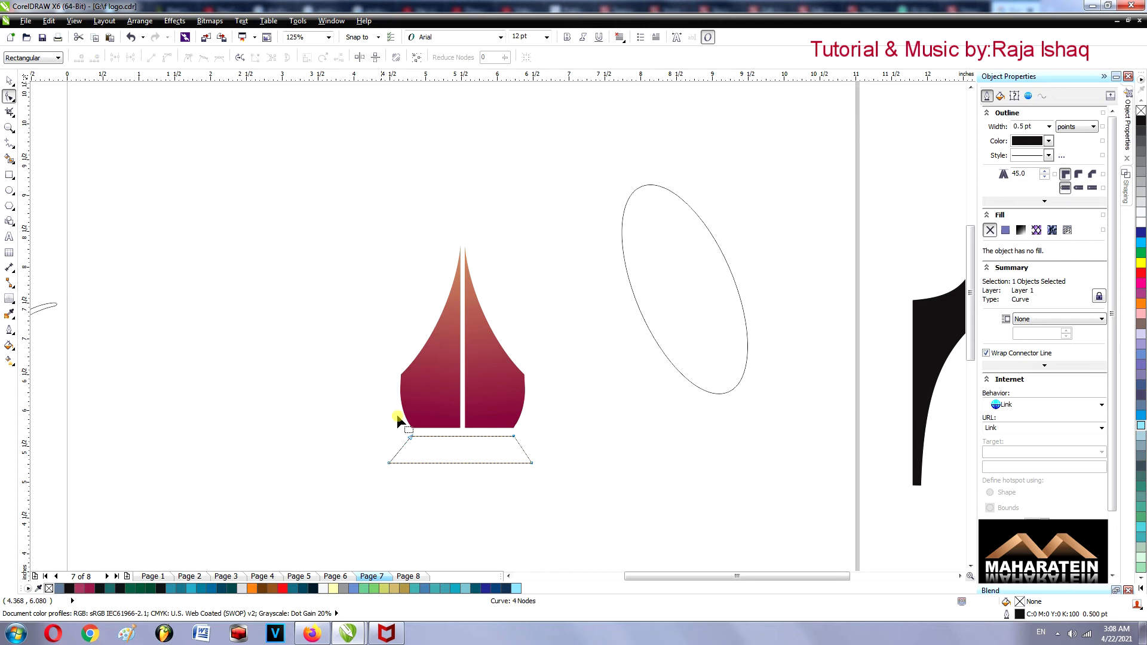
Draw a rectangle about 1.03 by 0.37 inches below the trapezoid and centre it horizontally under the trapezoid.
left_click(10, 175)
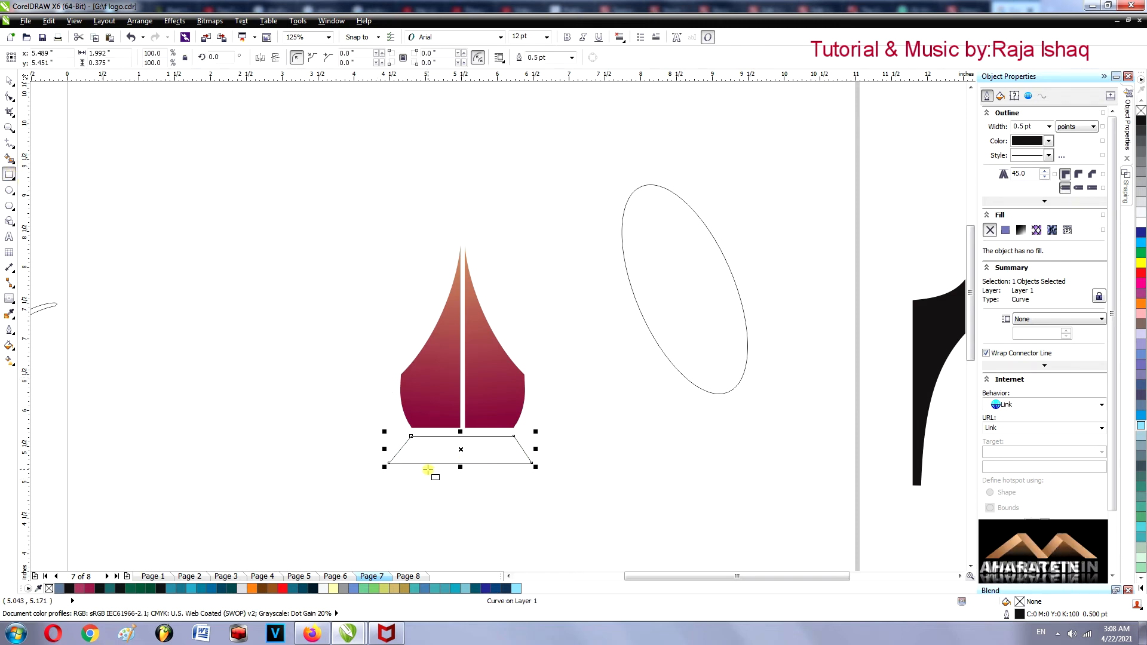
left_click_drag(424, 470, 461, 499)
left_click(10, 81)
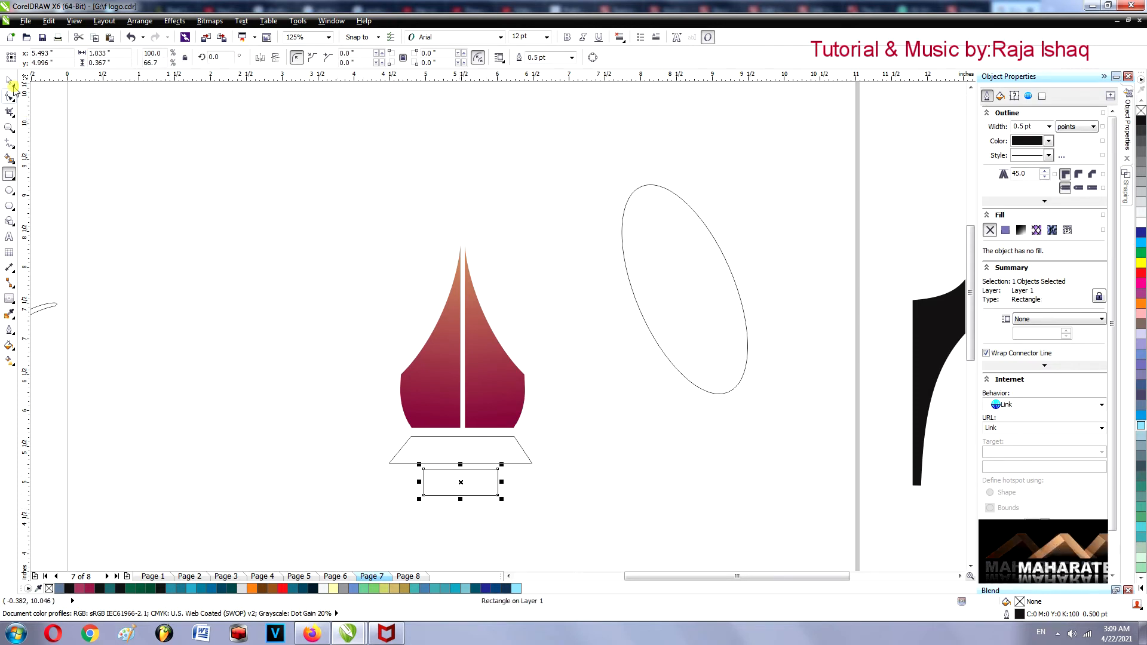
left_click(489, 405)
left_click(468, 478)
left_click(472, 452, "shift")
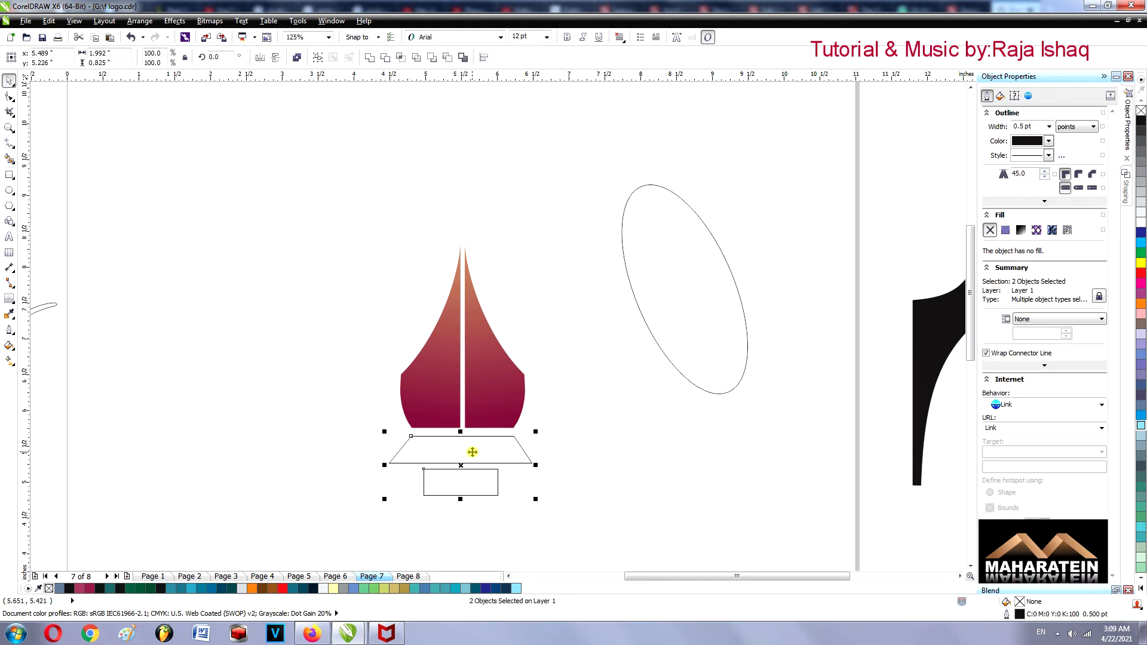
left_click(464, 476)
Copy the outline pen, outline color and fill from the left gradient half to the trapezoid.
left_click(473, 448)
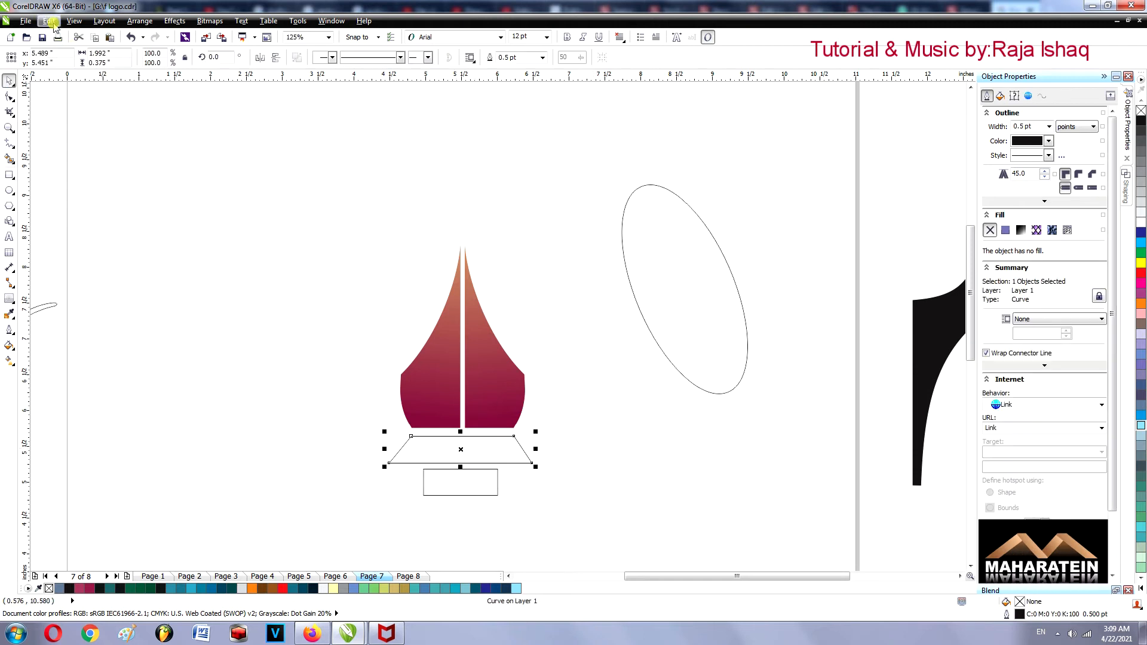
left_click(49, 22)
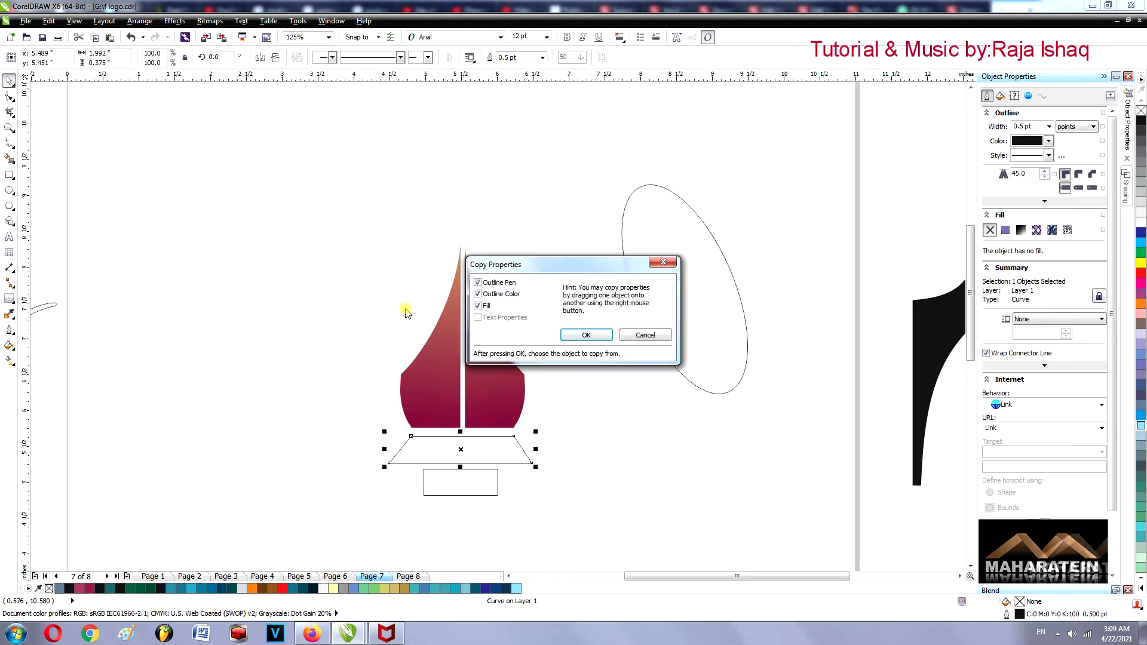
left_click(586, 334)
left_click(436, 405)
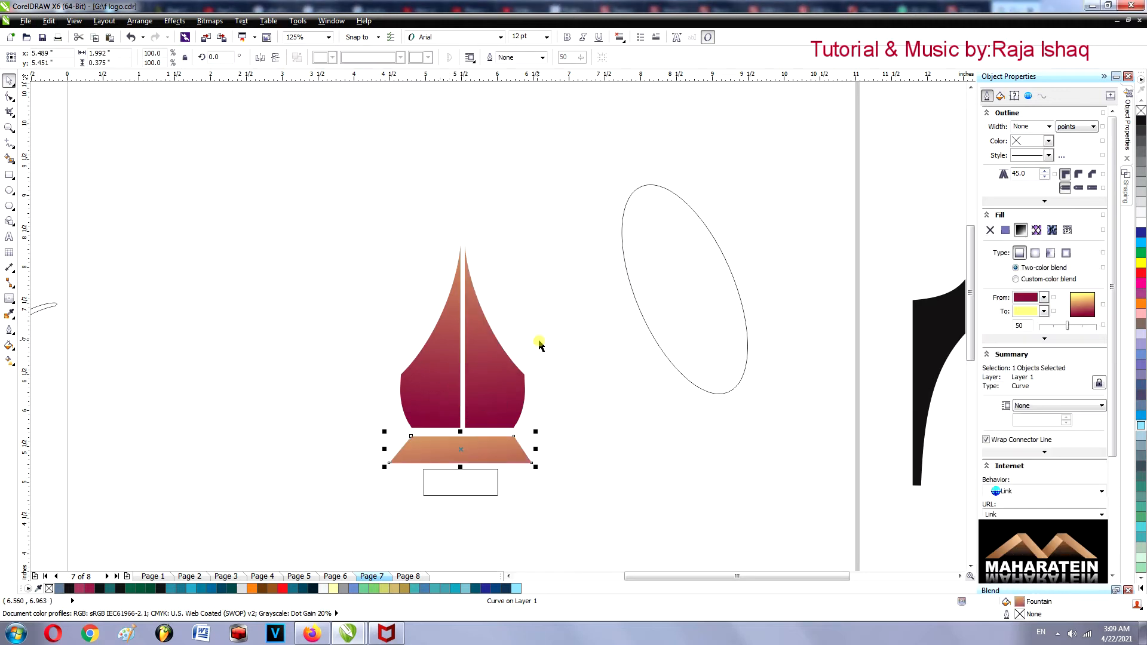
Copy the outline and fill properties from the right gradient half to the small rectangle under the trapezoid.
left_click(450, 482)
left_click(49, 21)
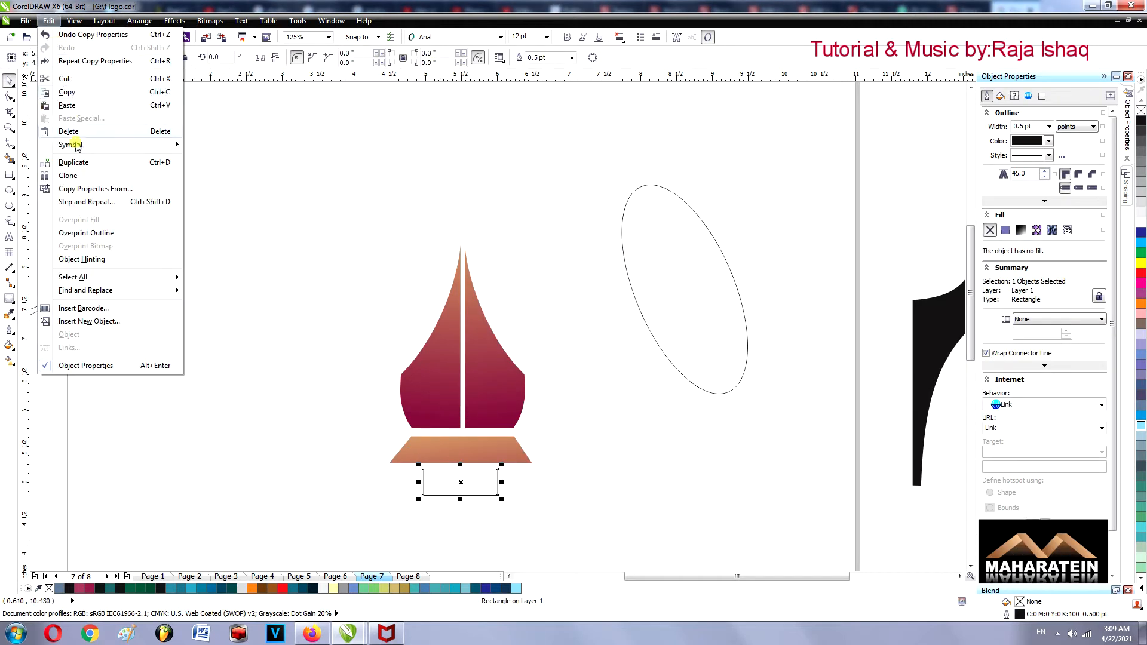
left_click(78, 187)
left_click(583, 334)
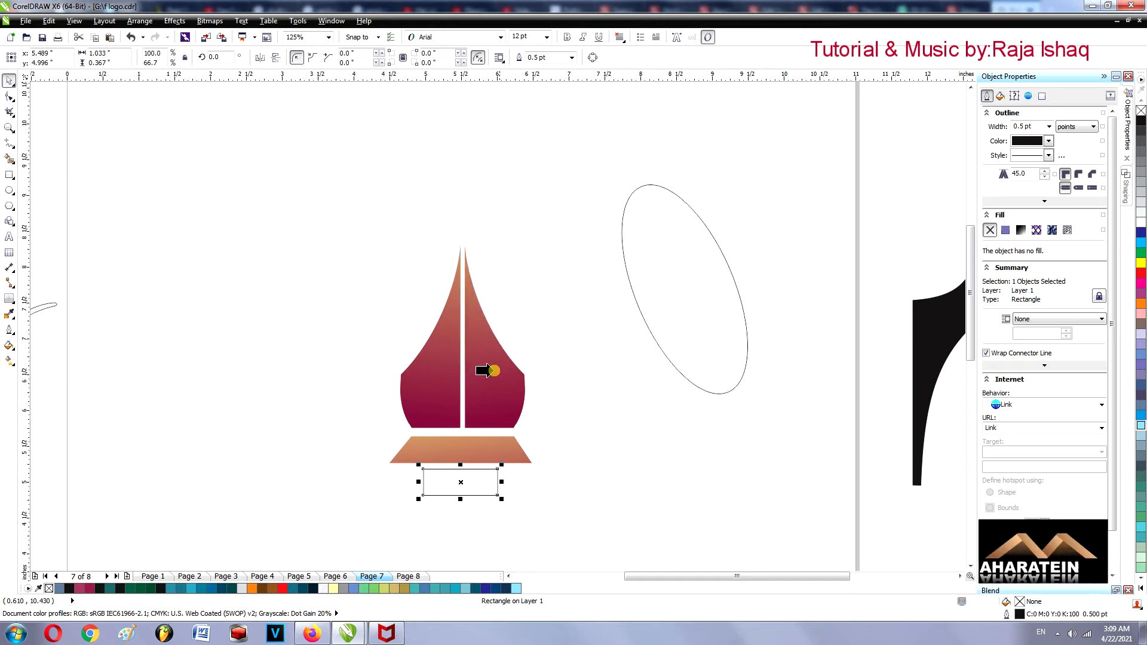
left_click(480, 380)
left_click(549, 365)
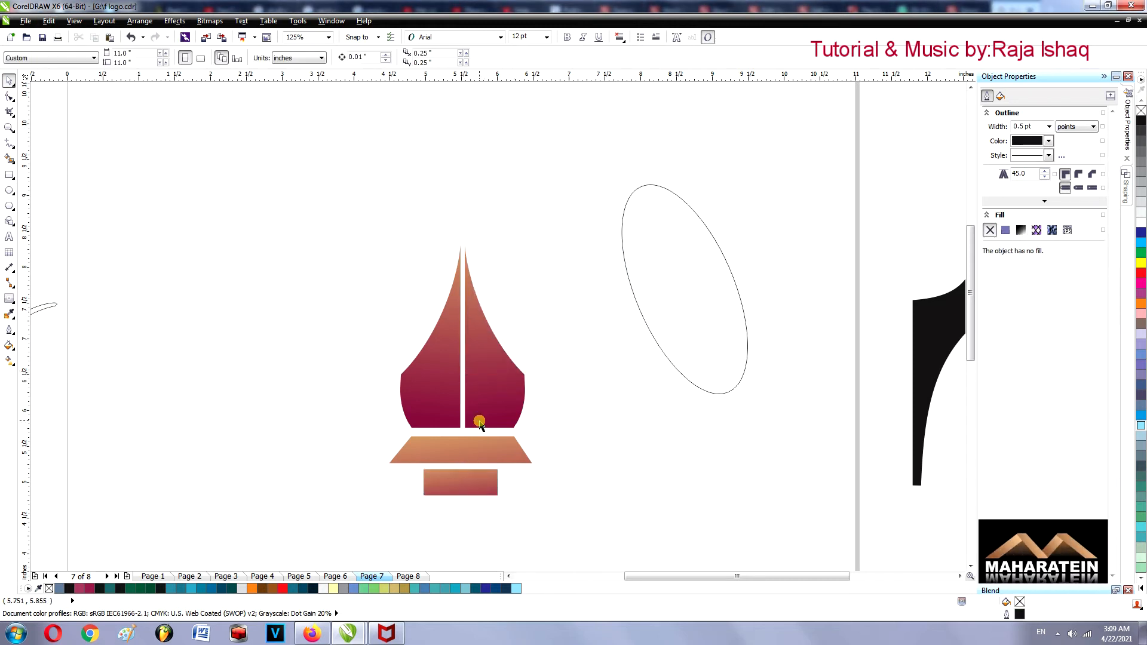
Draw a circle about 0.28 inches across over the upper part of the gap and centre it horizontally with the trapezoid.
left_click(9, 192)
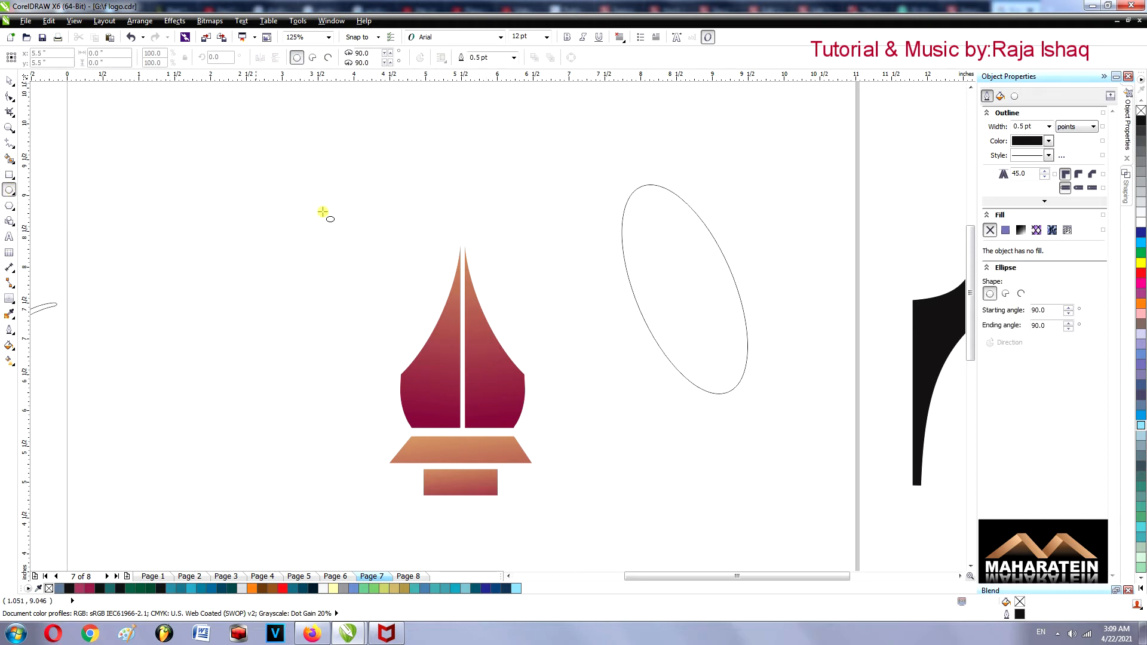
mouse_move(526, 253)
left_mouse_down()
mouse_move(525, 243)
mouse_move(460, 324)
left_mouse_up()
left_click(10, 82)
left_click(225, 212)
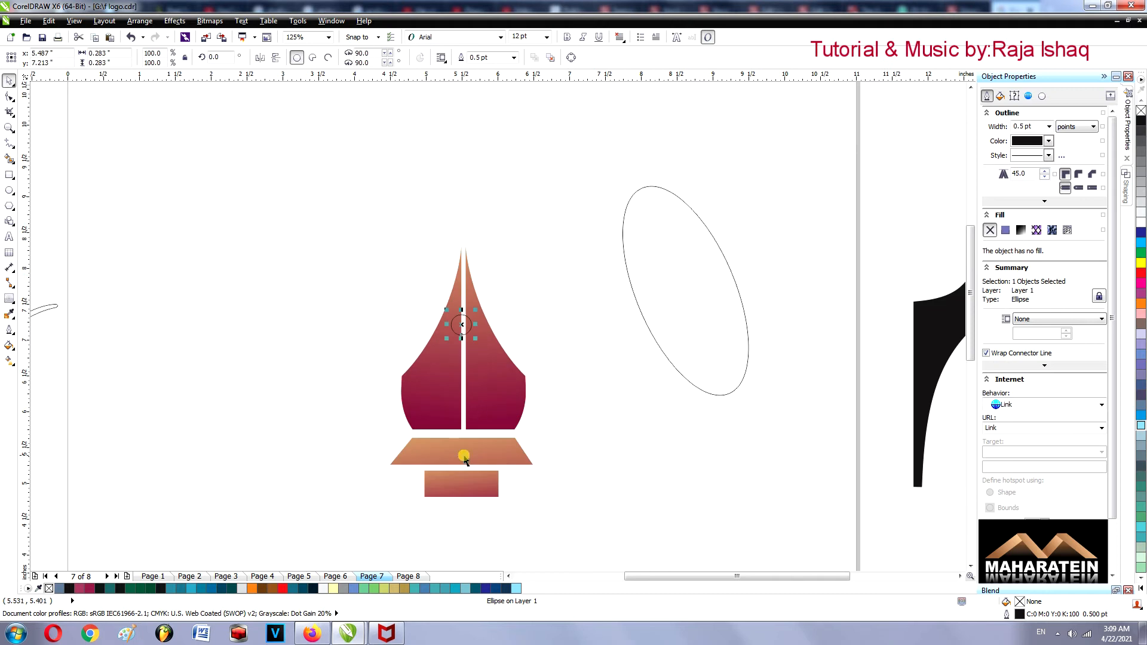
left_click(463, 448, "shift")
left_click(561, 326)
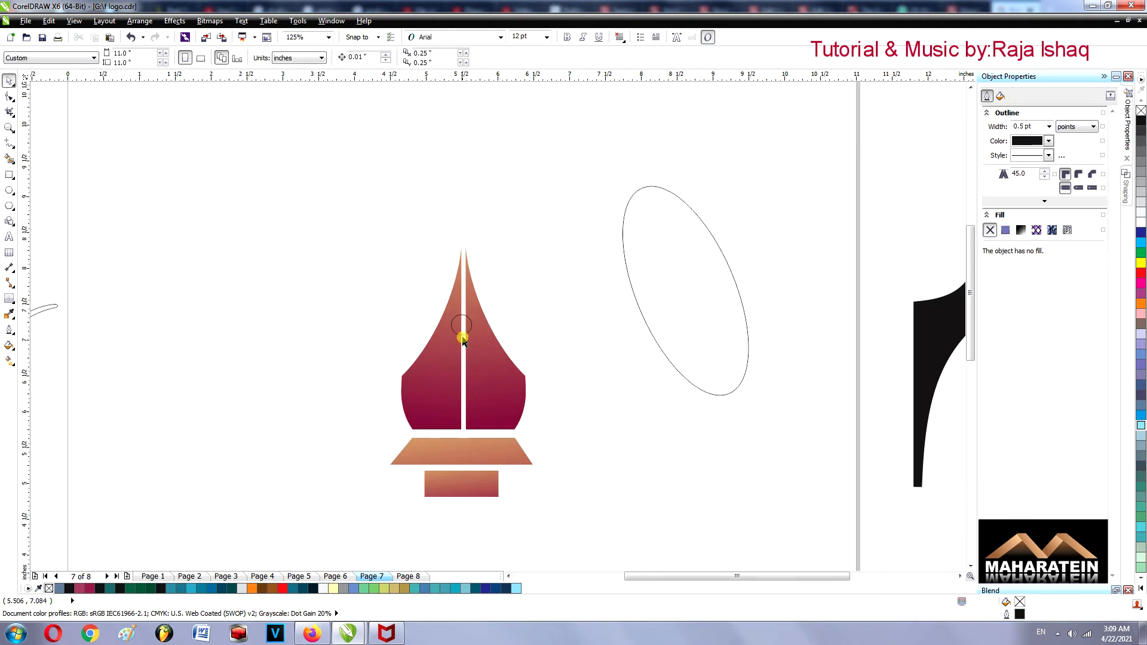
Nudge the right gradient half left by three steps to narrow the gap between the halves.
left_click(440, 375)
scroll(440, 375, "up", 1)
left_click(526, 358, "shift")
left_click(567, 351)
key("Left")
key("Left")
key("Left")
left_click(693, 351)
Group the two gradient halves and centre the group horizontally over the trapezoid.
left_click(451, 376)
left_click(522, 367, "shift")
right_click(521, 367)
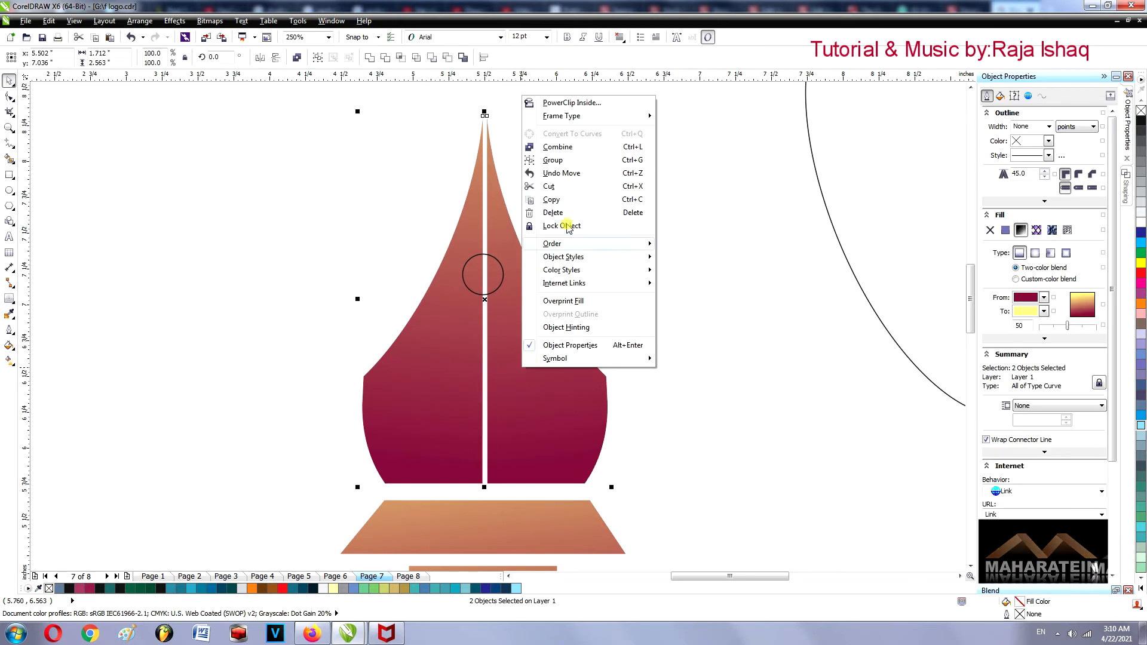
left_click(561, 167)
left_click(513, 516, "shift")
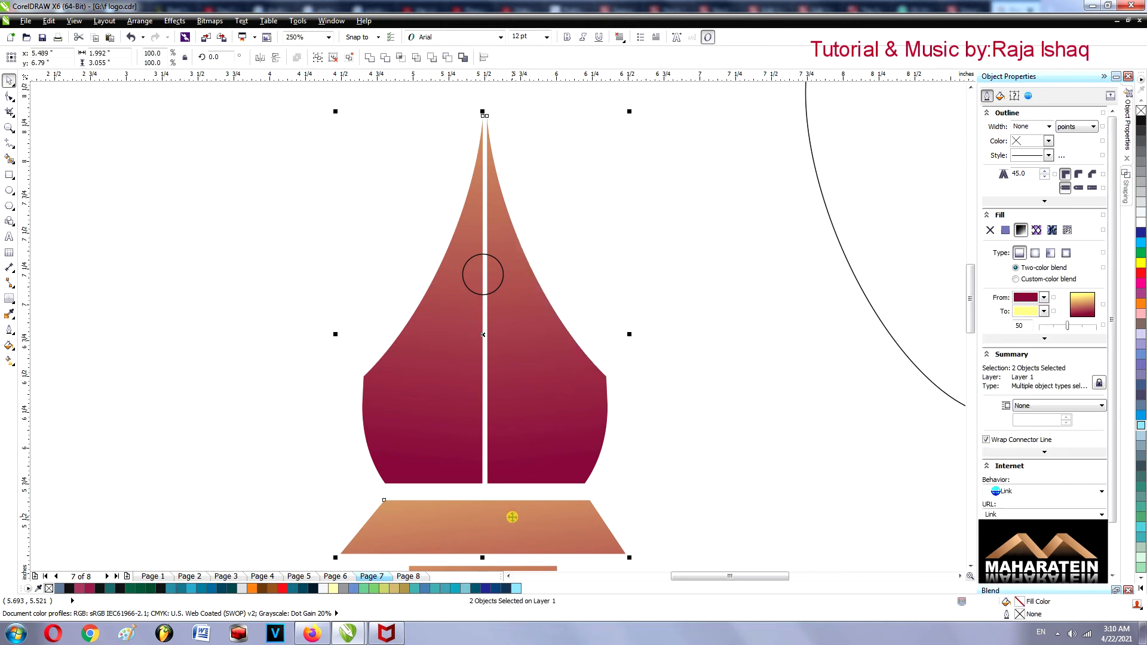
key("c")
left_click(691, 317)
Trim the grouped halves with the circle to cut a round hole, and set the circle aside to the right.
left_click(495, 269)
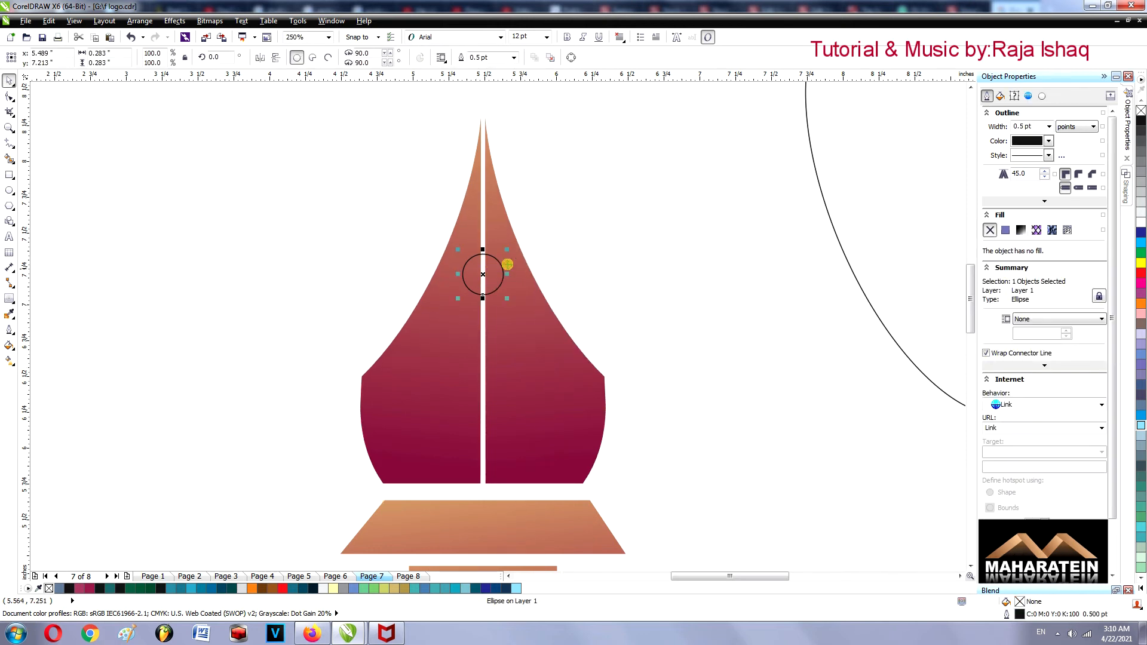
left_click(522, 316, "shift")
left_click(385, 58)
left_click(356, 228)
left_click_drag(484, 274, 704, 271)
scroll(579, 361, "down", 1)
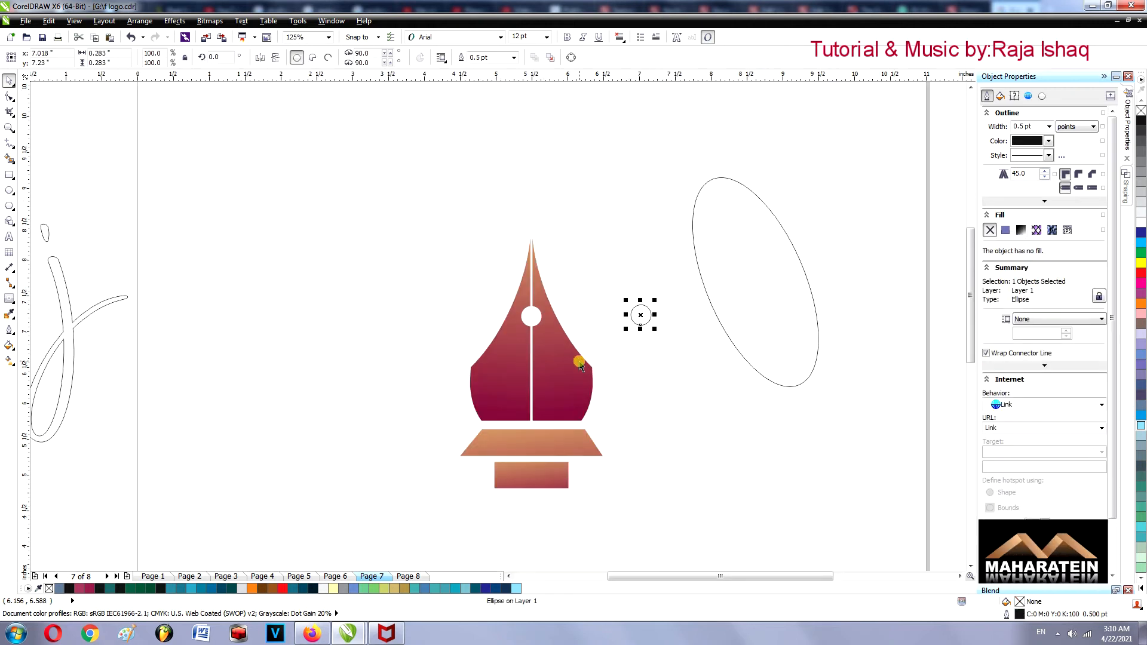
Draw a thin rectangle about 1.39 by 0.12 inches filling the gap between the nib shape and the trapezoid.
left_click(529, 441)
scroll(529, 439, "up", 1)
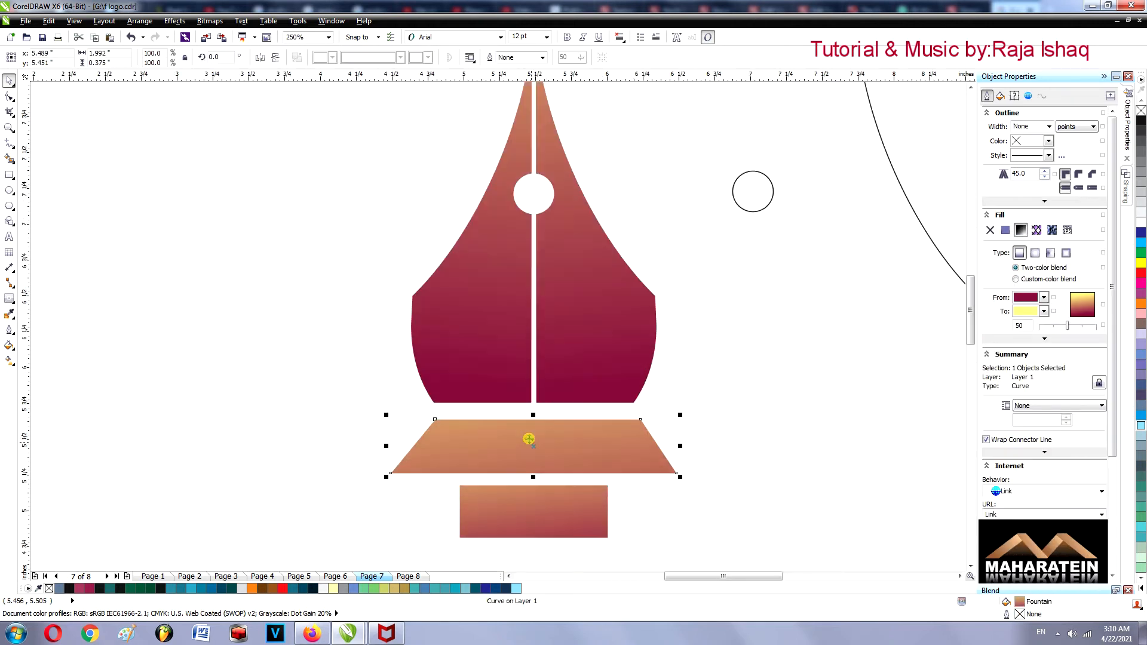
left_click(9, 174)
scroll(457, 409, "up", 1)
left_click_drag(411, 397, 811, 430)
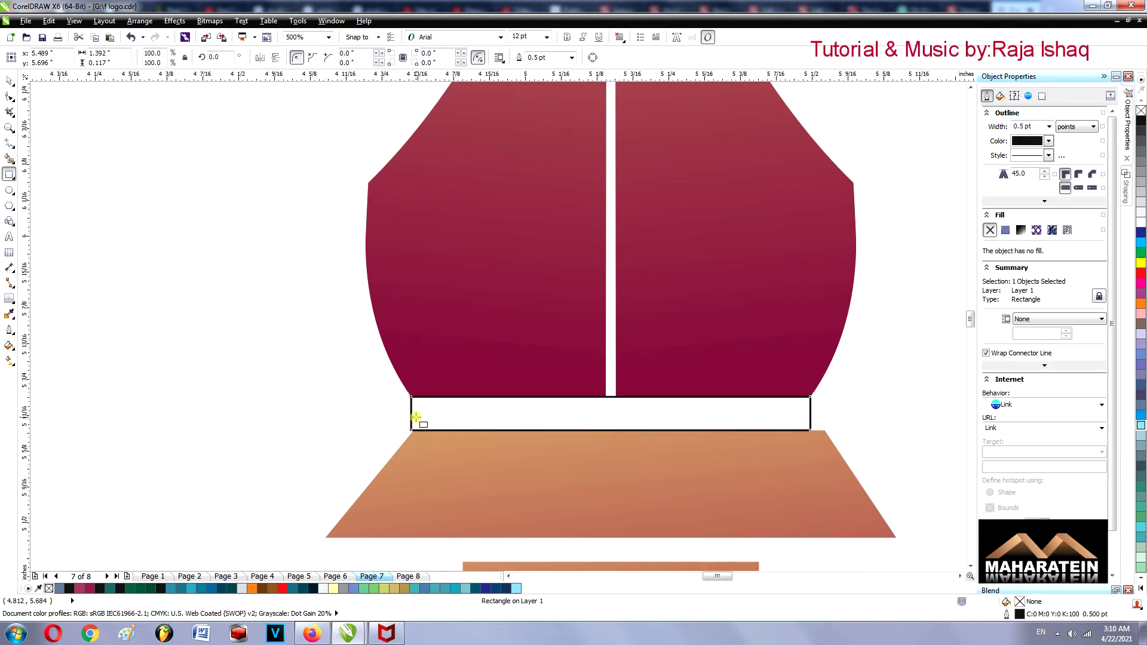
Narrow the thin rectangle to about 1.389 inches so its left edge meets the nib shape's lower left corner.
scroll(417, 416, "up", 2)
scroll(406, 402, "up", 1)
left_click_drag(397, 403, 404, 402)
scroll(404, 402, "down", 1)
scroll(501, 409, "down", 1)
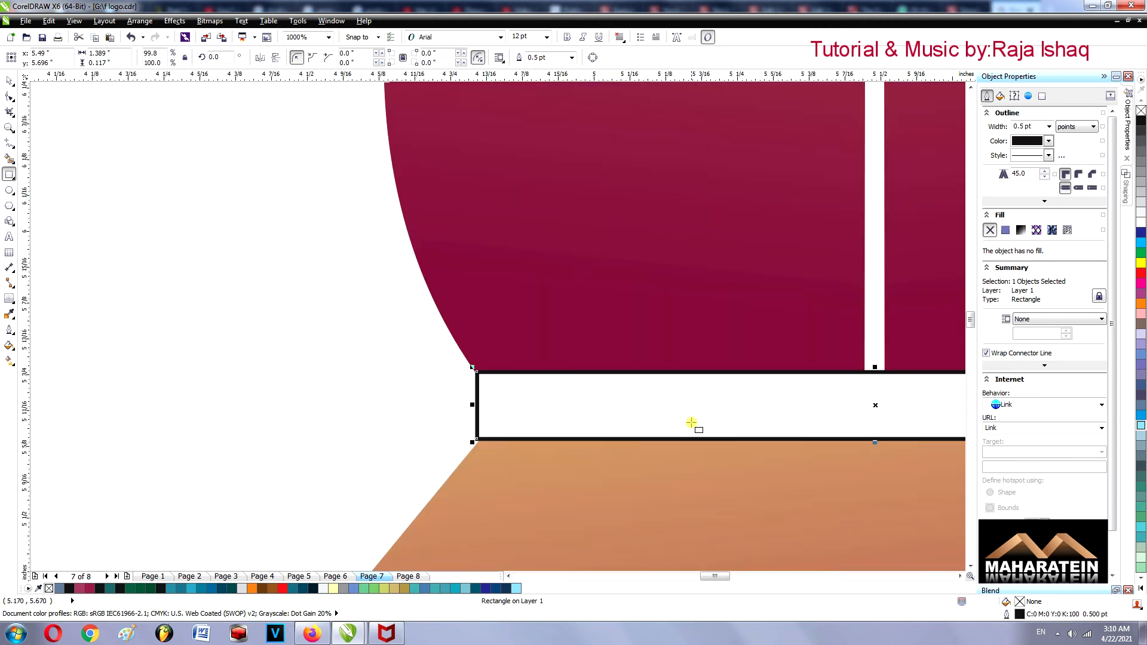
scroll(691, 425, "down", 1)
left_click(959, 576)
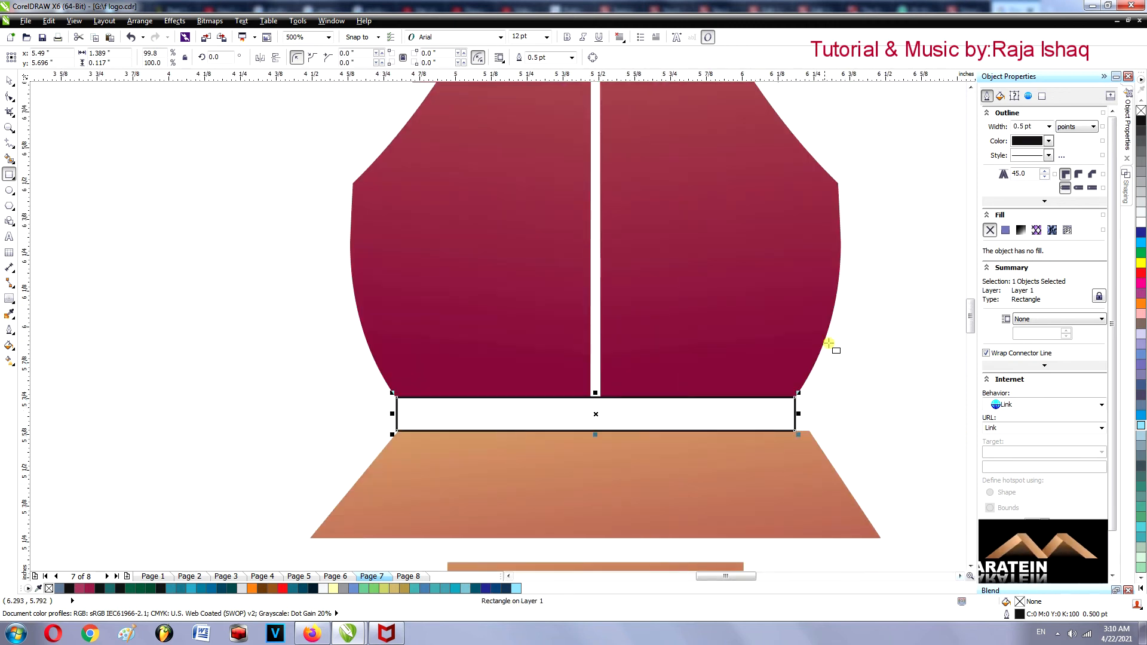
left_click(10, 81)
left_click(152, 332)
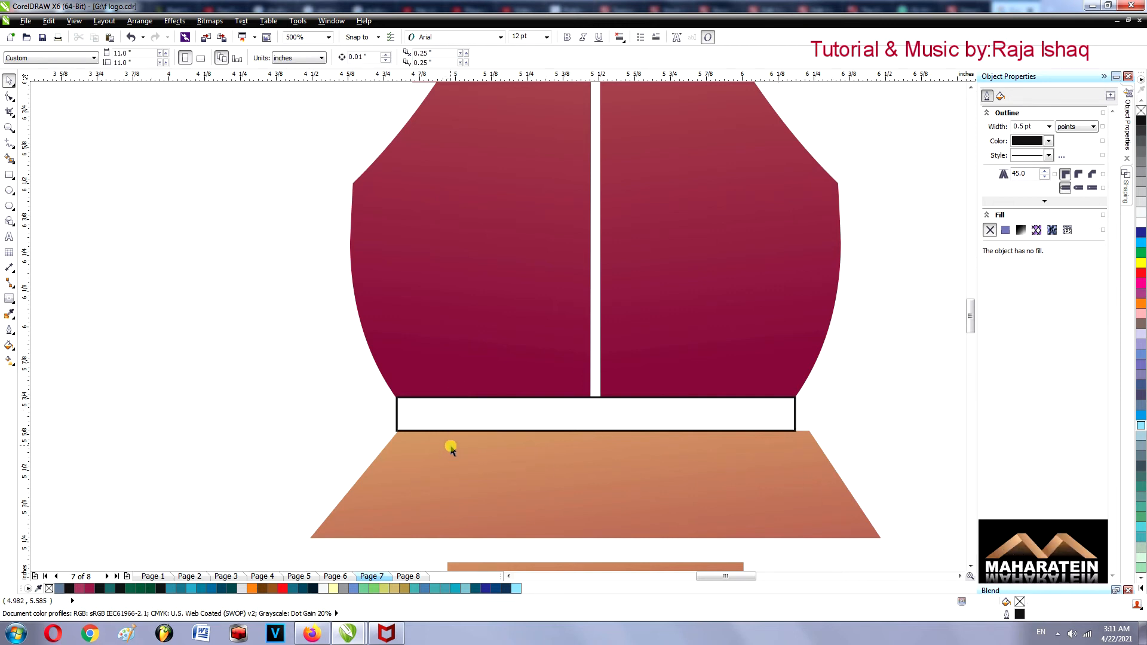
Move the trapezoid's two upper corner nodes to match the lower corners of the thin rectangle.
double_click(809, 438)
scroll(807, 436, "up", 1)
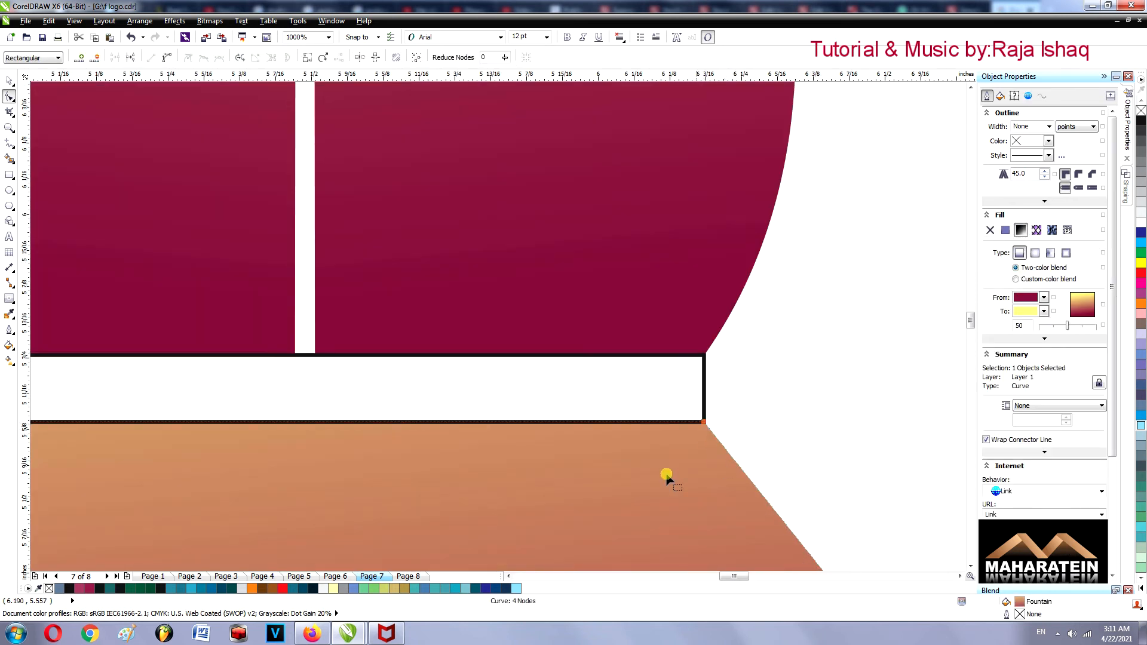
scroll(531, 478, "down", 2)
scroll(402, 473, "up", 4)
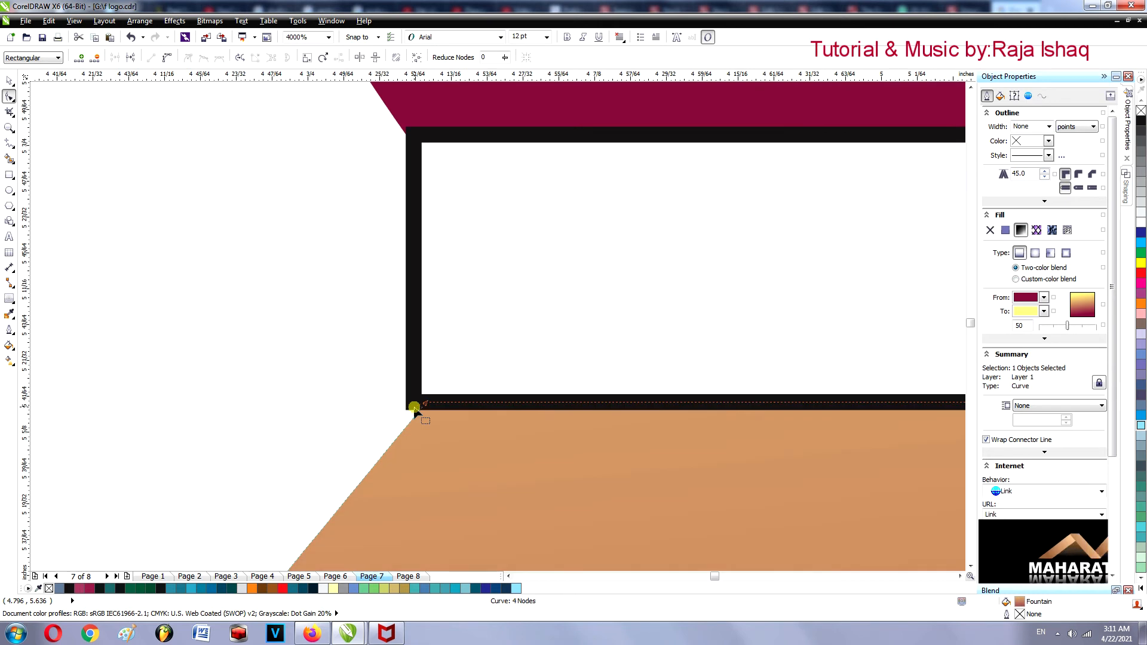
left_click_drag(426, 403, 414, 410)
scroll(450, 448, "down", 2)
scroll(501, 481, "down", 2)
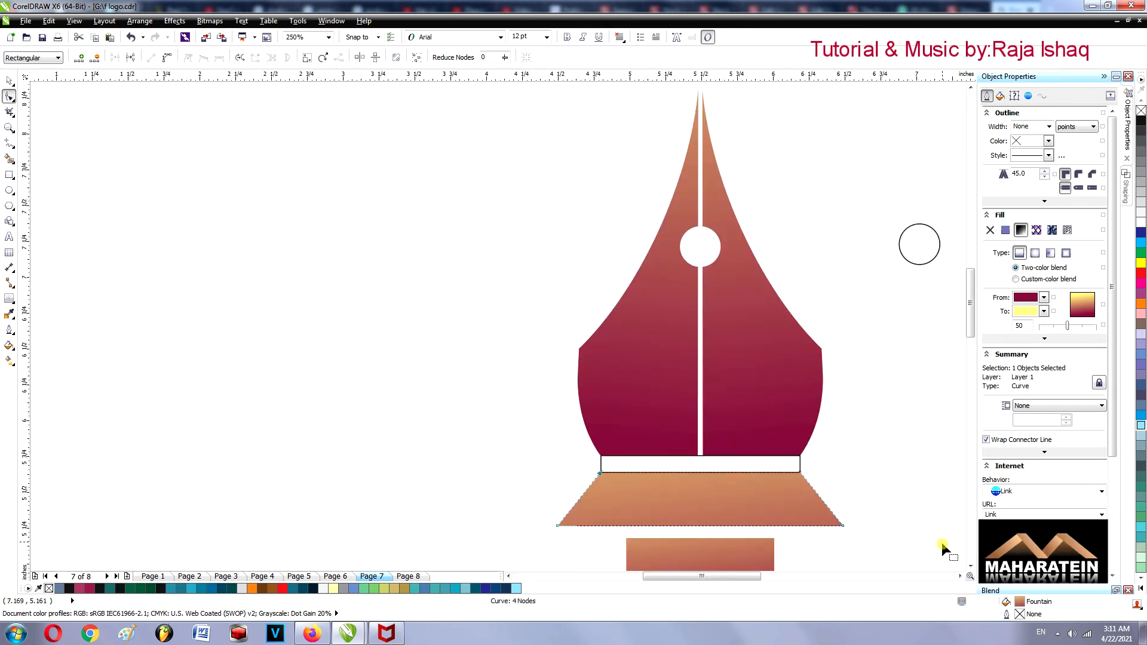
Use Smart Fill to create a filled strip inside the thin outlined rectangle between the nib and the trapezoid.
left_click(970, 567)
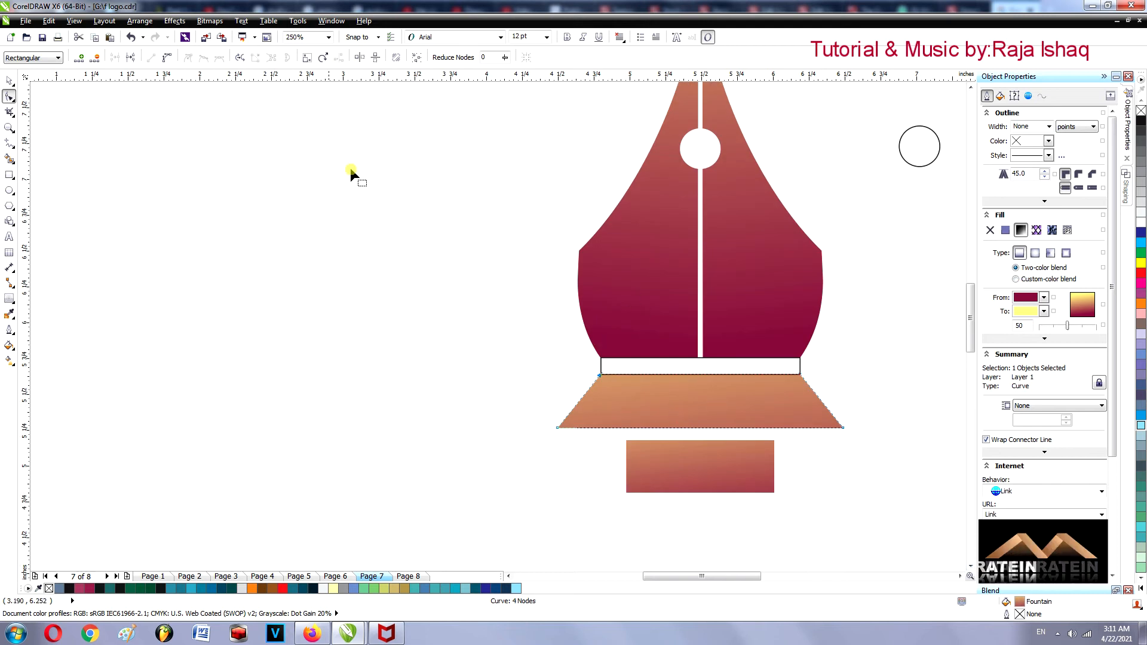
left_click(8, 81)
key("Escape")
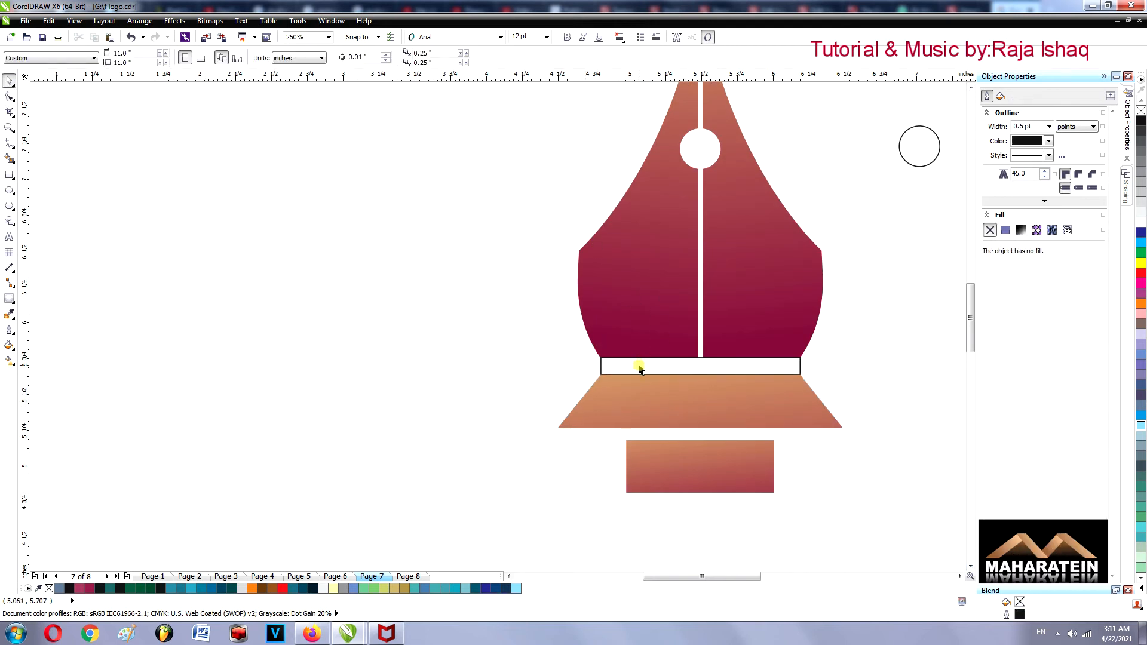
left_click(639, 367)
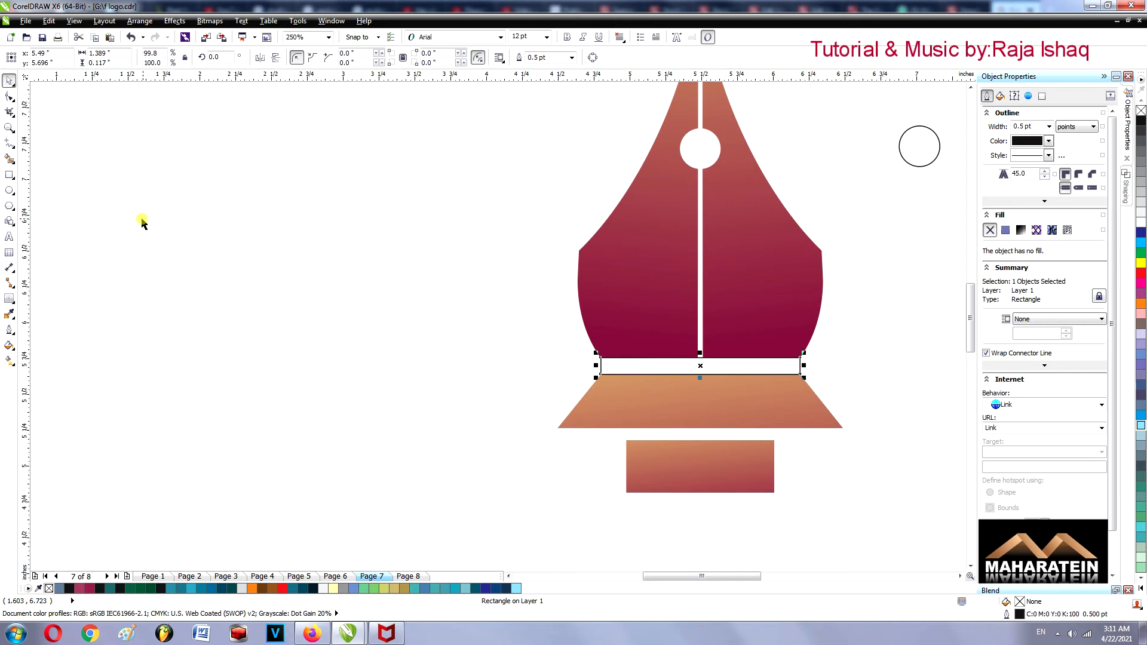
left_click(8, 158)
left_click(648, 366)
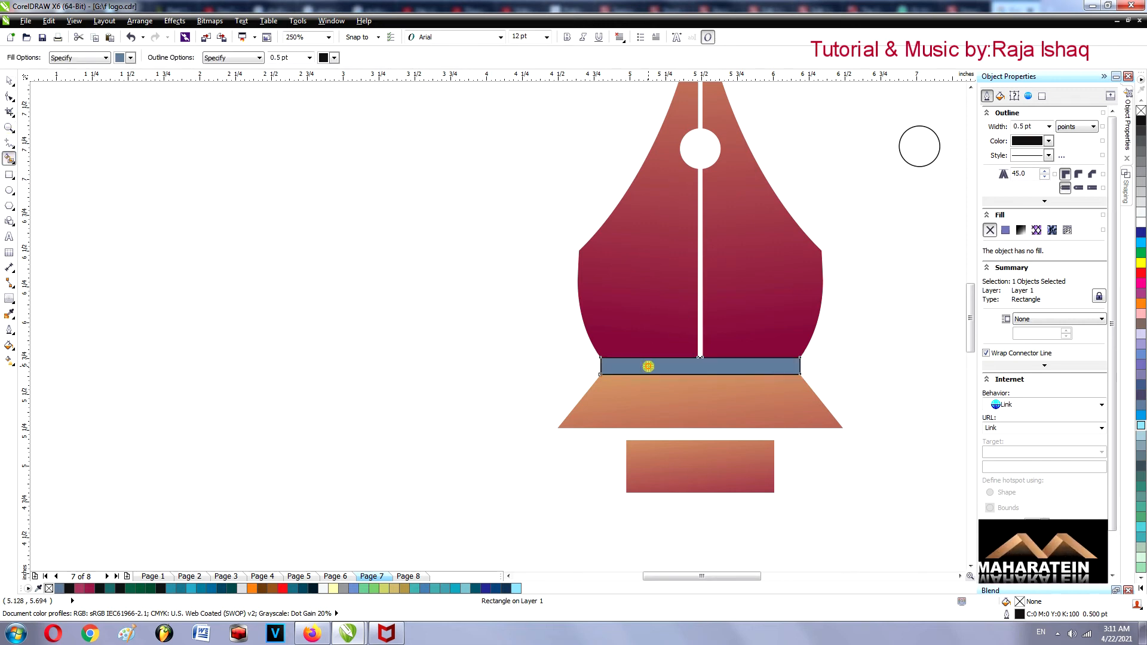
Move the original outlined thin rectangle clear of the logo to the left, leaving the filled strip in place.
left_click(8, 81)
left_click(650, 366)
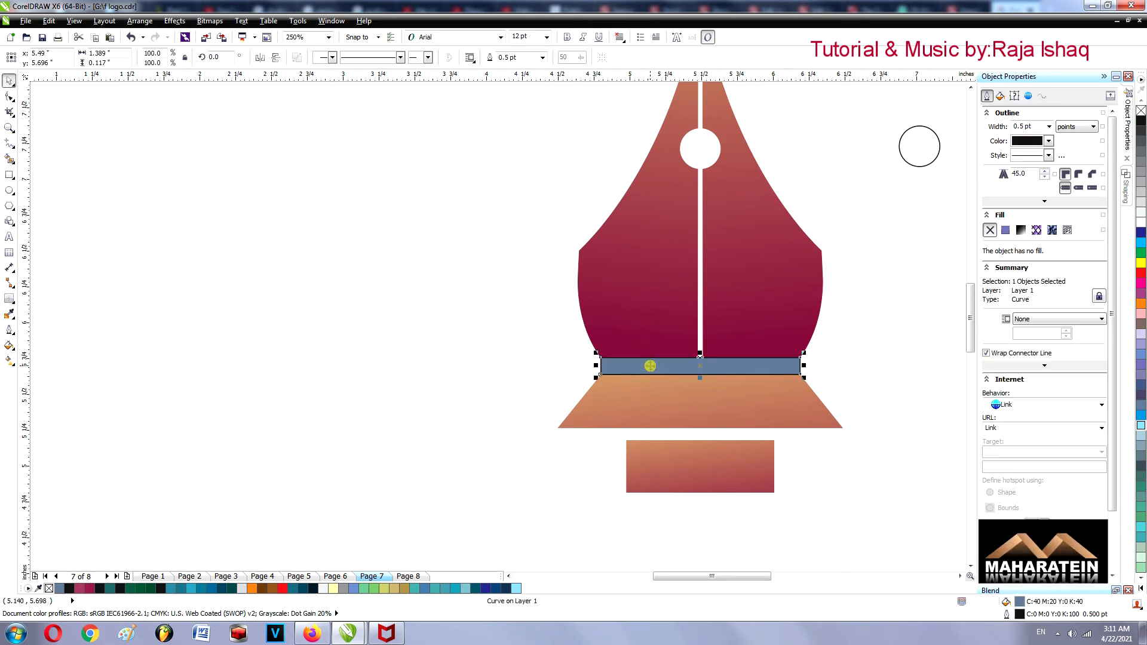
key("Delete")
left_click_drag(645, 366, 318, 365)
key("ctrl+v")
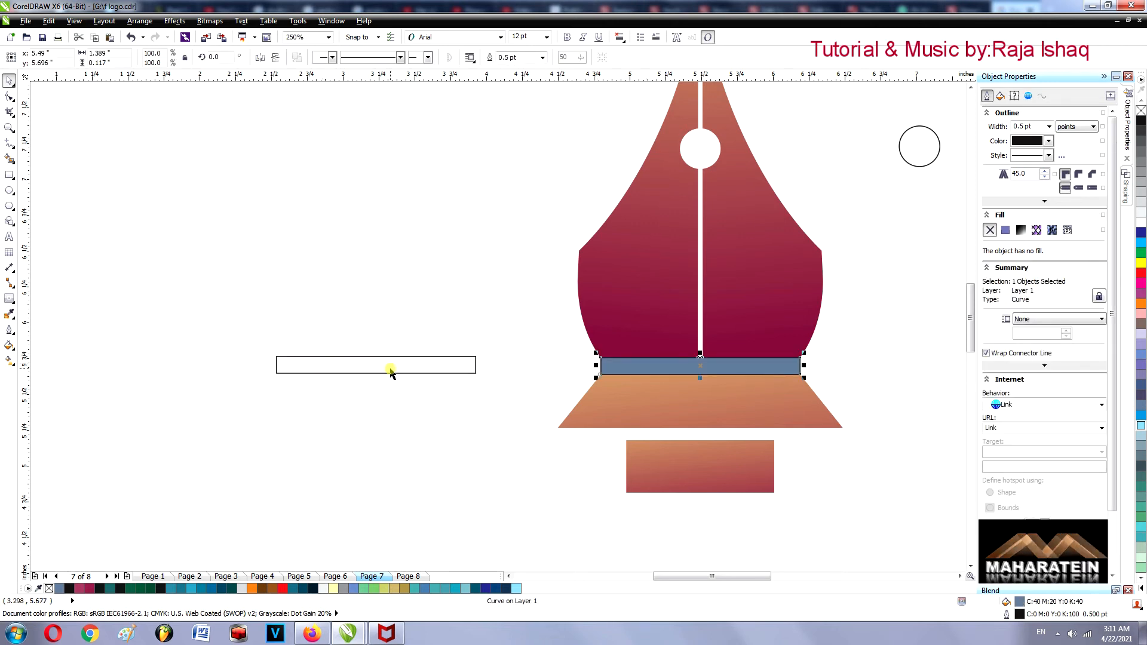
Remove the filled strip's outline and copy the nib's maroon-to-yellow gradient fill onto the strip.
left_click(9, 332)
left_click(55, 360)
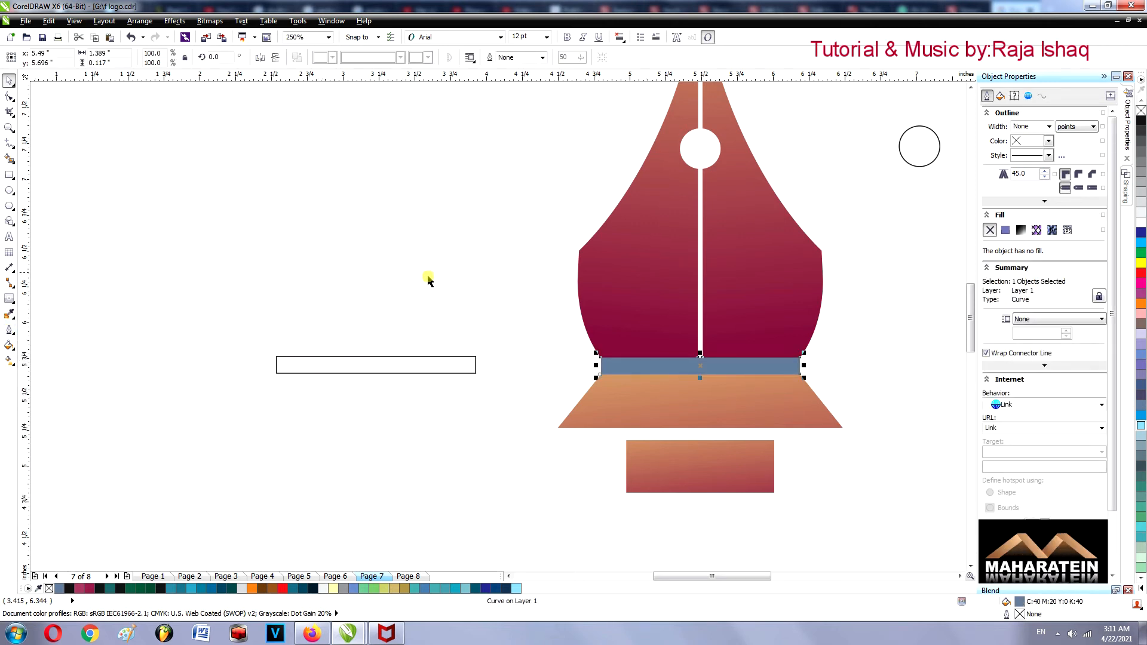
left_click(48, 20)
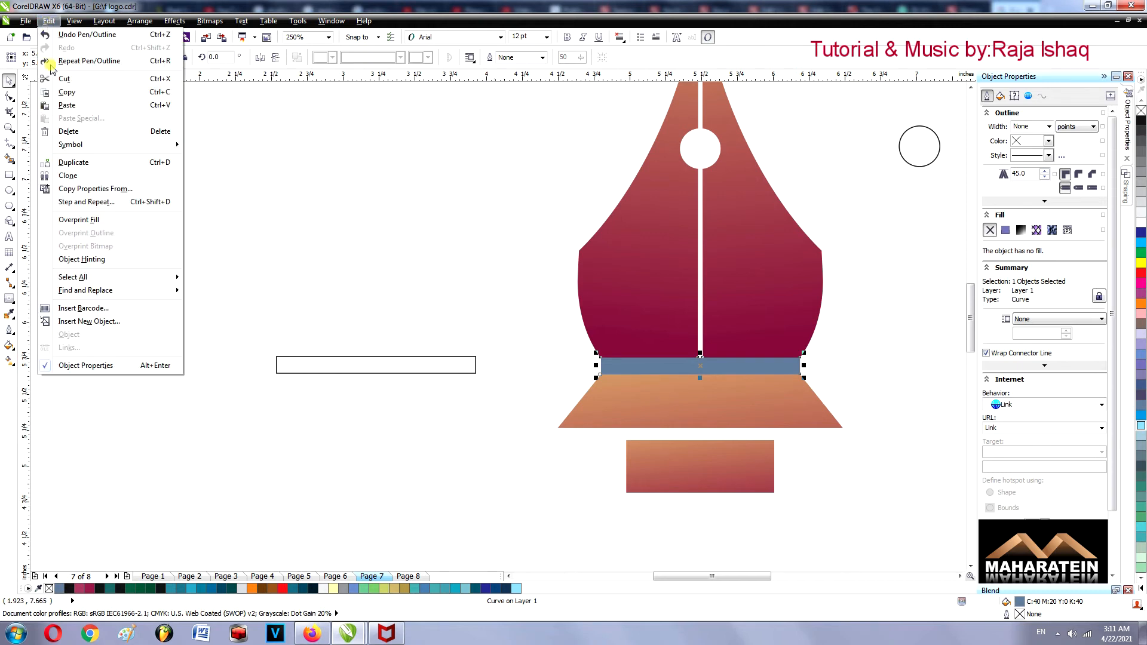
left_click(83, 188)
left_click(591, 333)
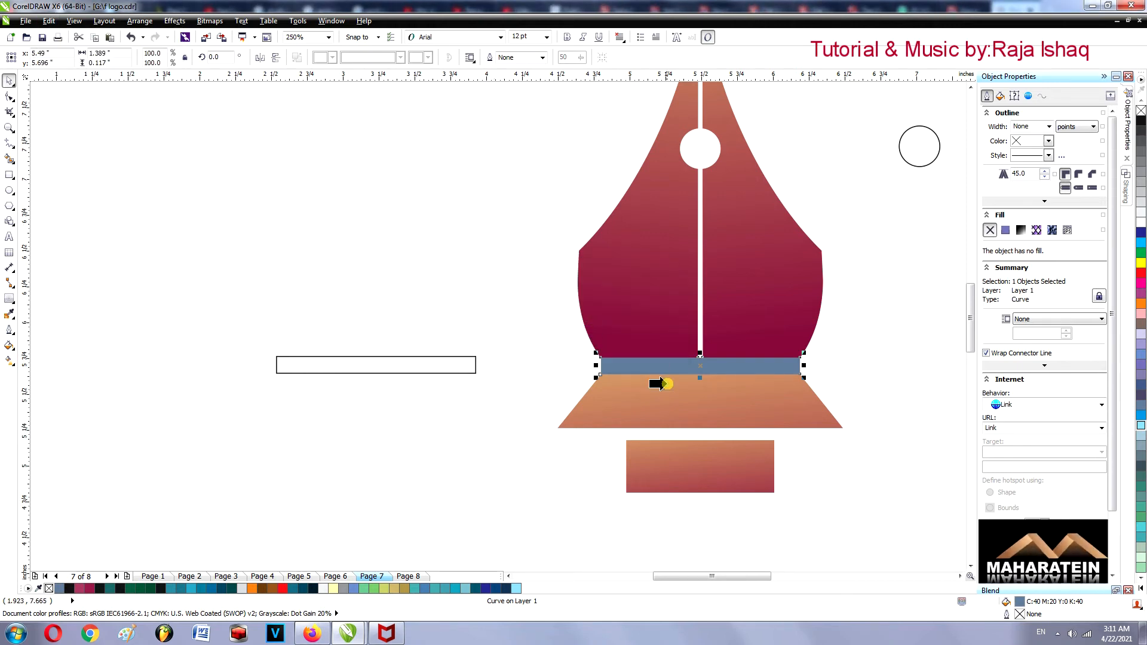
left_click(663, 326)
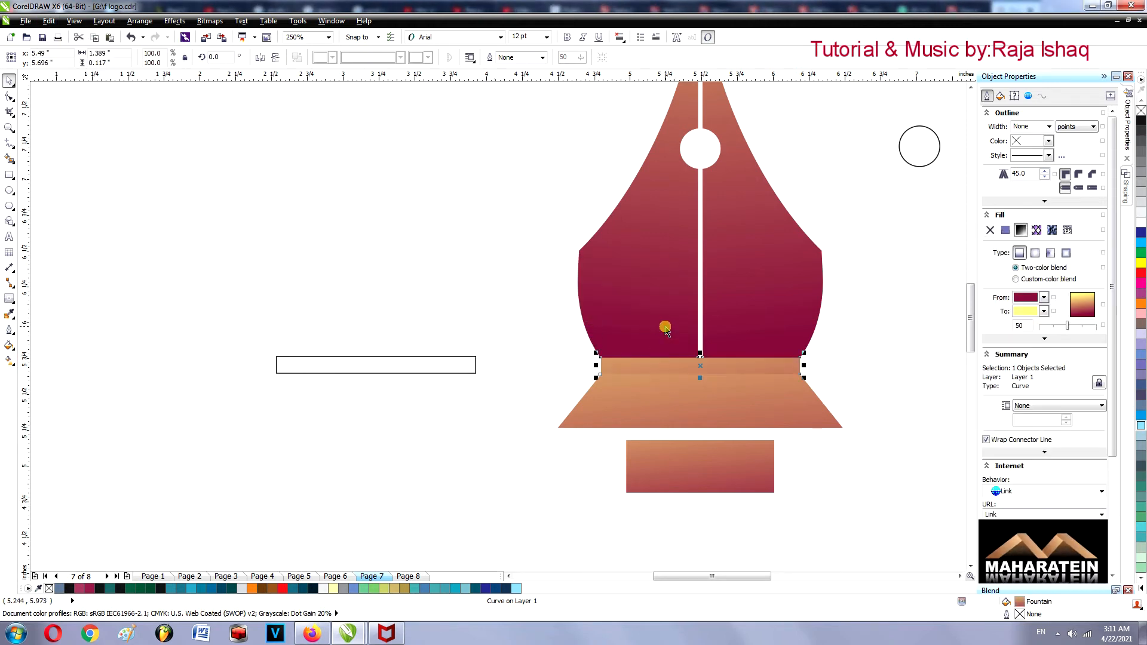
Shorten the thin strip's gradient to darken it, and shift the trapezoid's gradient ends to deepen its lower edge.
left_click(9, 360)
left_click_drag(751, 231, 750, 296)
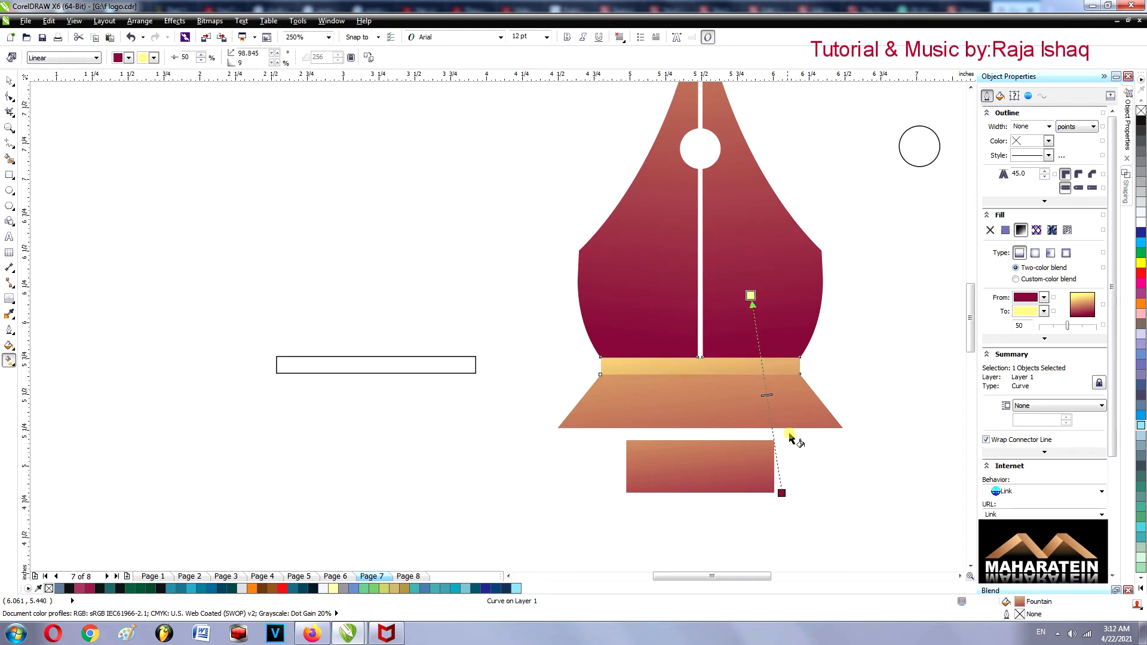
left_click_drag(781, 491, 749, 385)
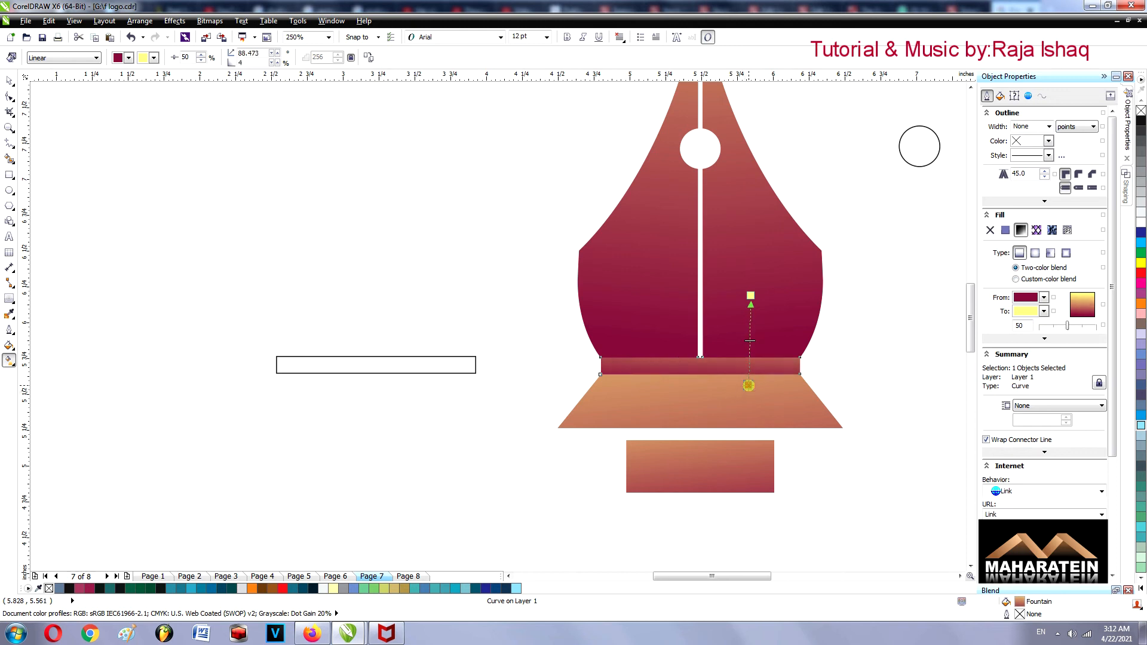
left_click_drag(815, 564, 799, 499)
left_click_drag(776, 191, 777, 226)
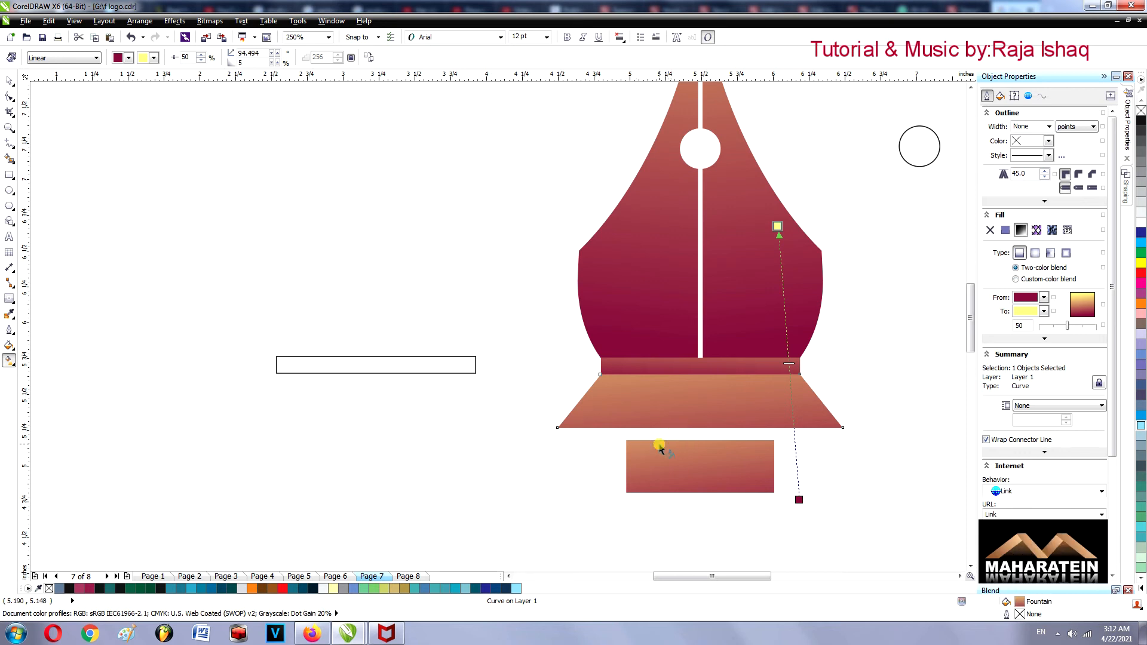
Try converting the lower rectangle to curves and spreading its upper corner nodes to the trapezoid's full width.
left_click(10, 81)
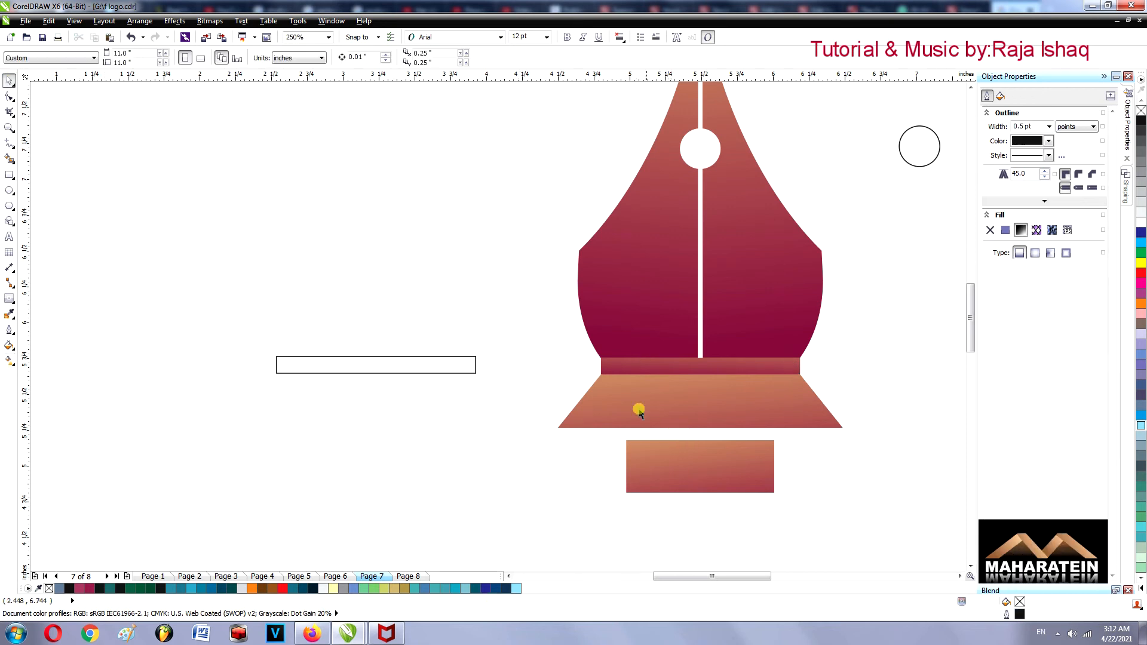
left_click(674, 452)
right_click(664, 454)
left_click(702, 173)
key("F10")
left_click_drag(627, 440, 559, 441)
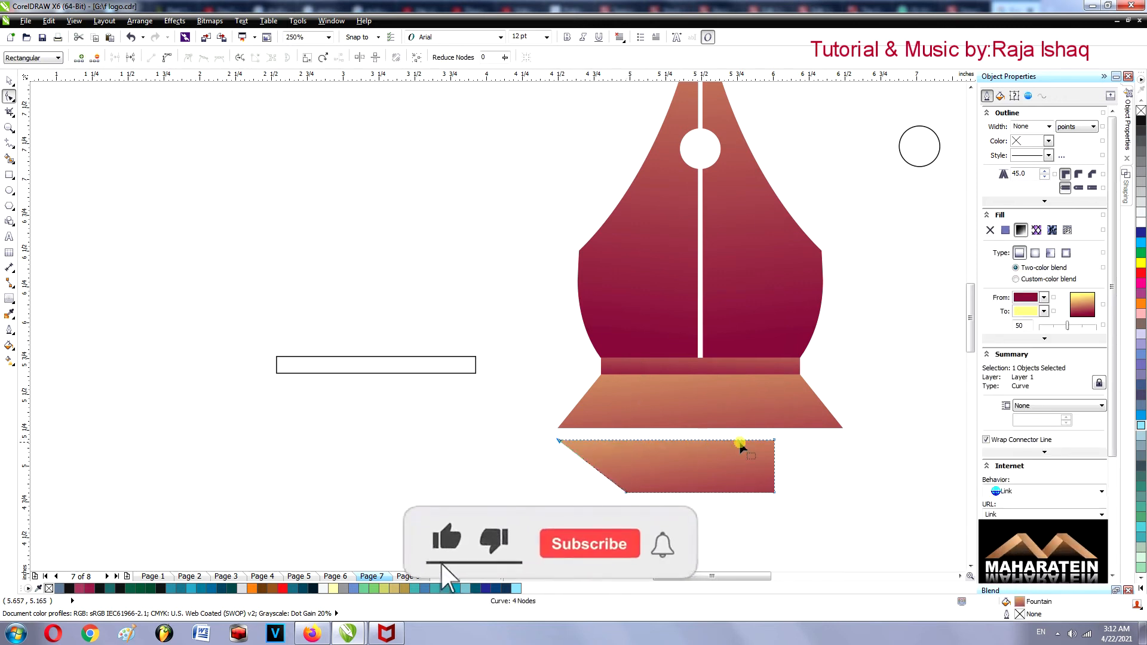
left_click_drag(774, 441, 840, 441)
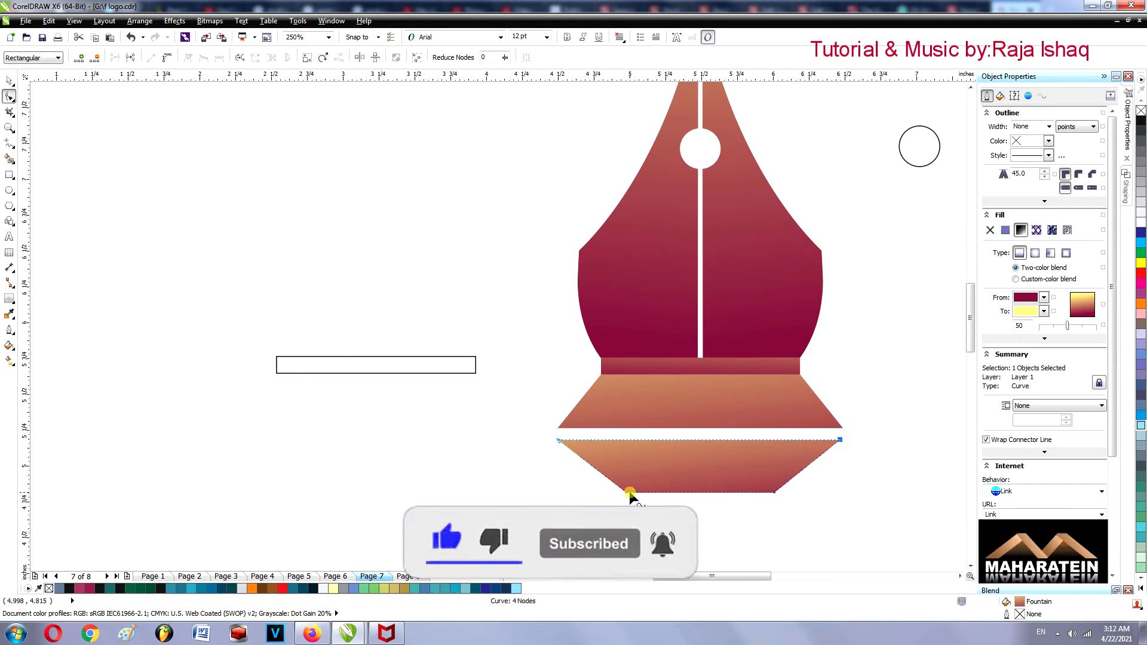
Undo the corner node moves and curve conversion on the lower rectangle.
scroll(626, 451, "down", 1)
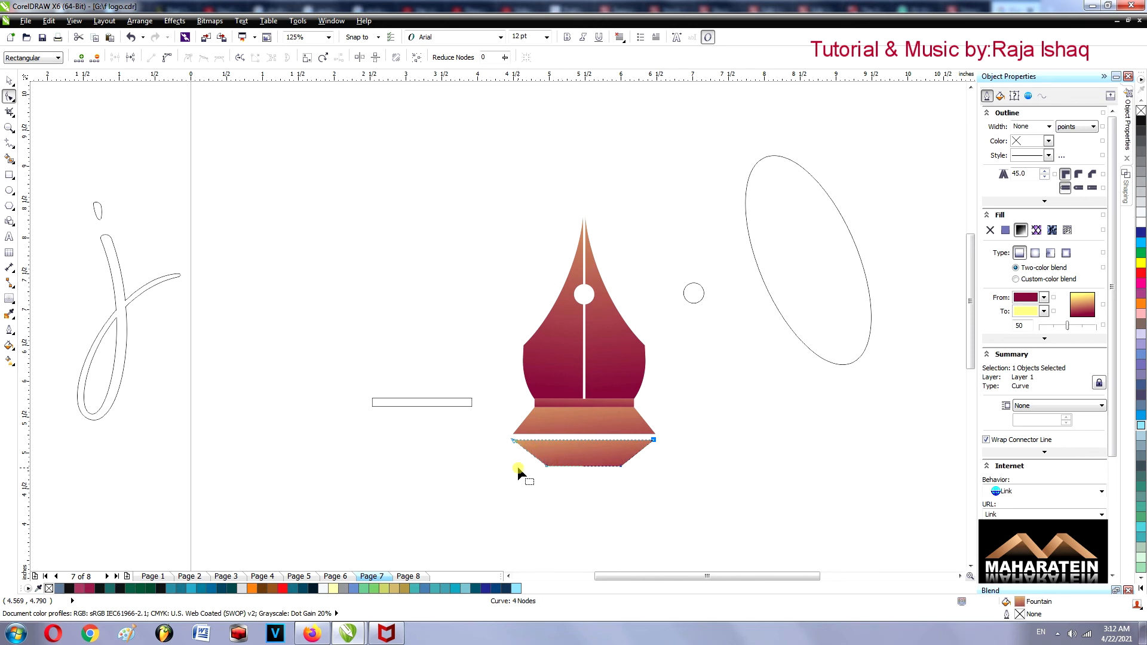
key("ctrl+z")
key("ctrl+z")
key("ctrl+z")
scroll(546, 451, "up", 1)
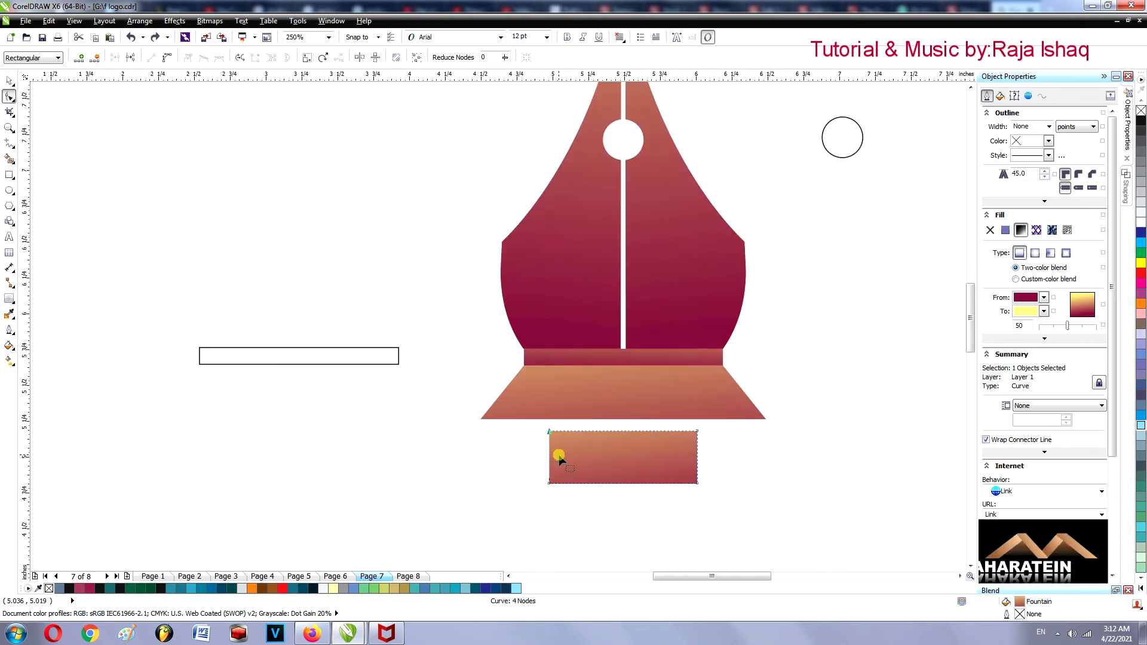
Try rounding the lower rectangle's corners by about 0.089 inches, and undo the rounding.
left_click_drag(549, 430, 554, 434)
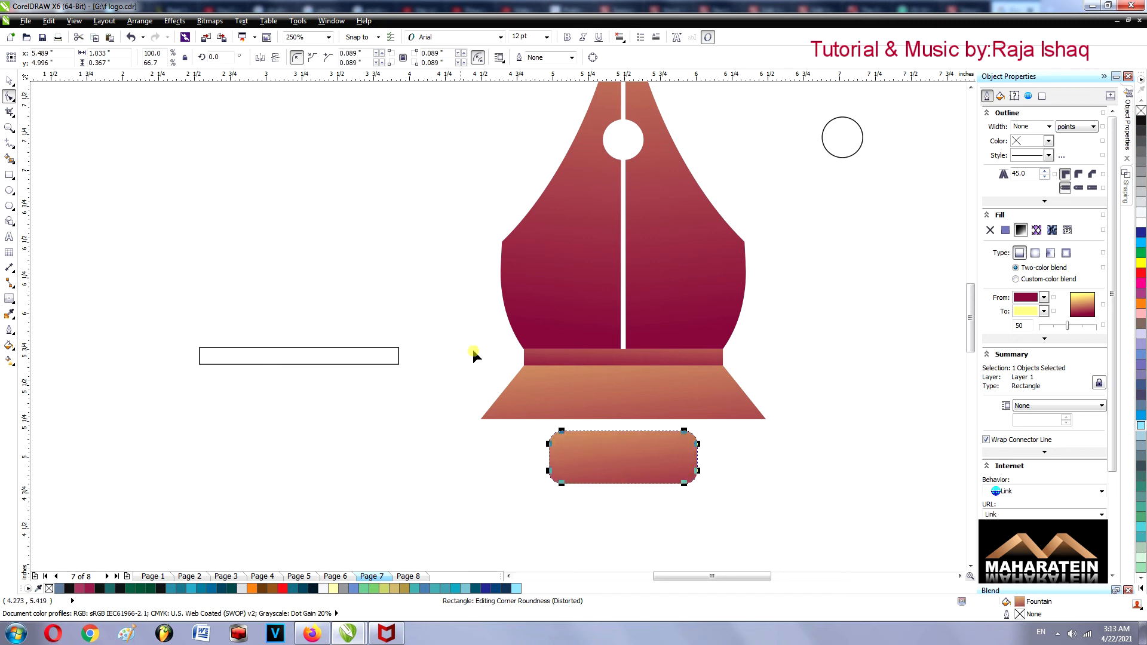
key("ctrl+z")
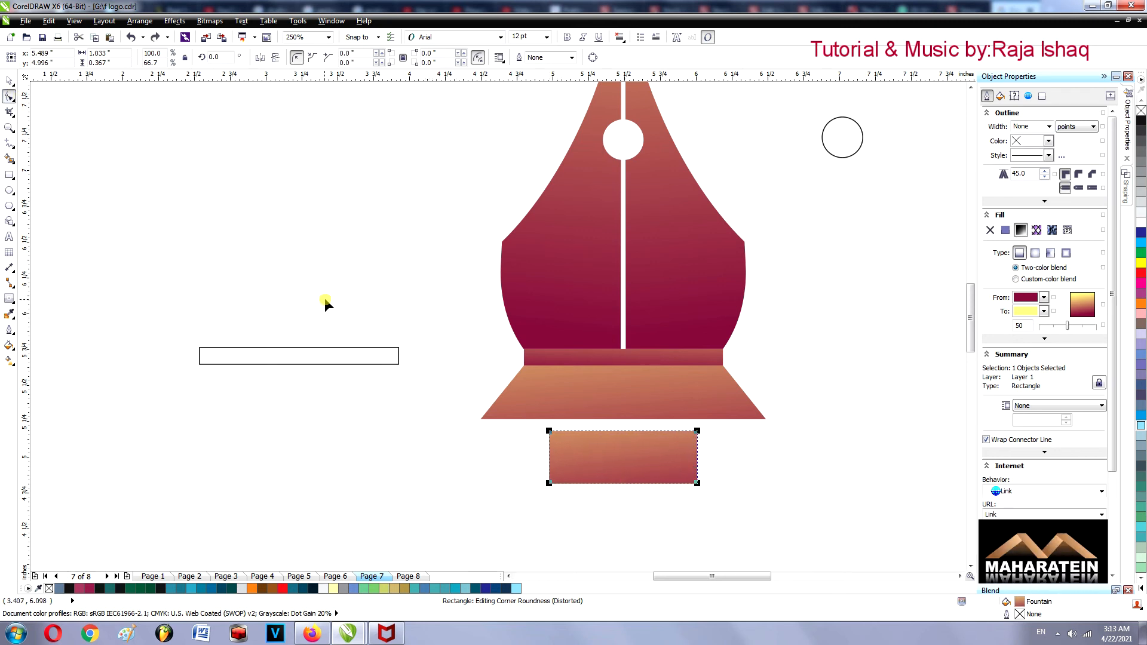
key("ctrl+z")
Widen the lower rectangle equally on both sides, keeping it centred under the trapezoid.
left_click(9, 81)
left_click(337, 248)
left_click(581, 452)
left_click(489, 454)
scroll(545, 458, "up", 2)
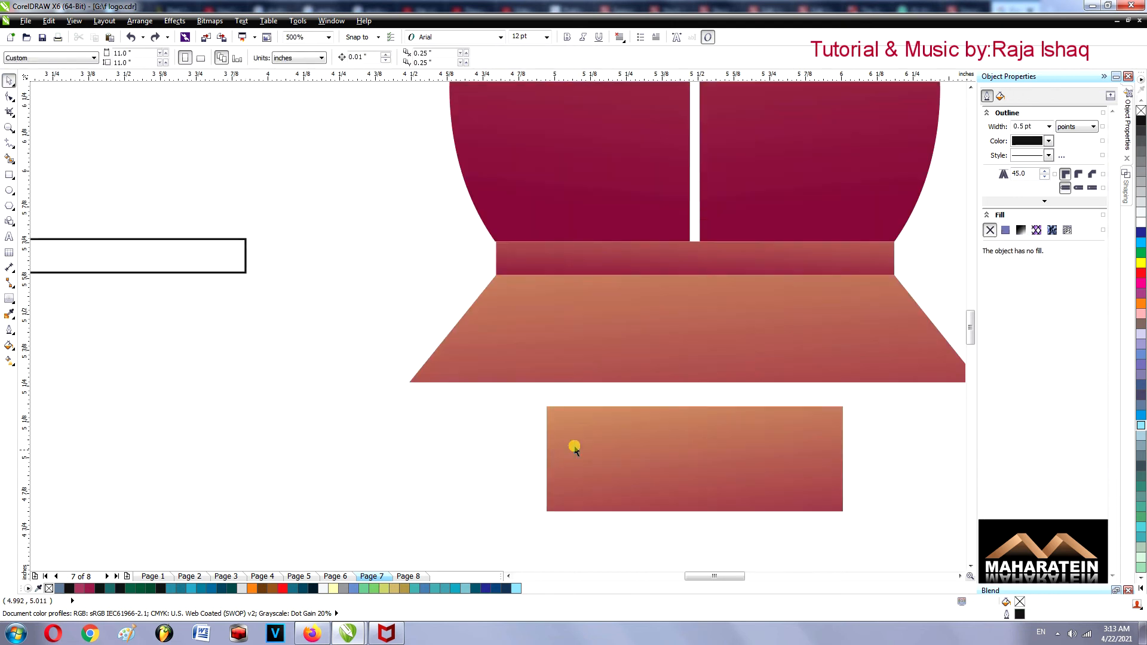
scroll(574, 448, "down", 2)
left_click(645, 445)
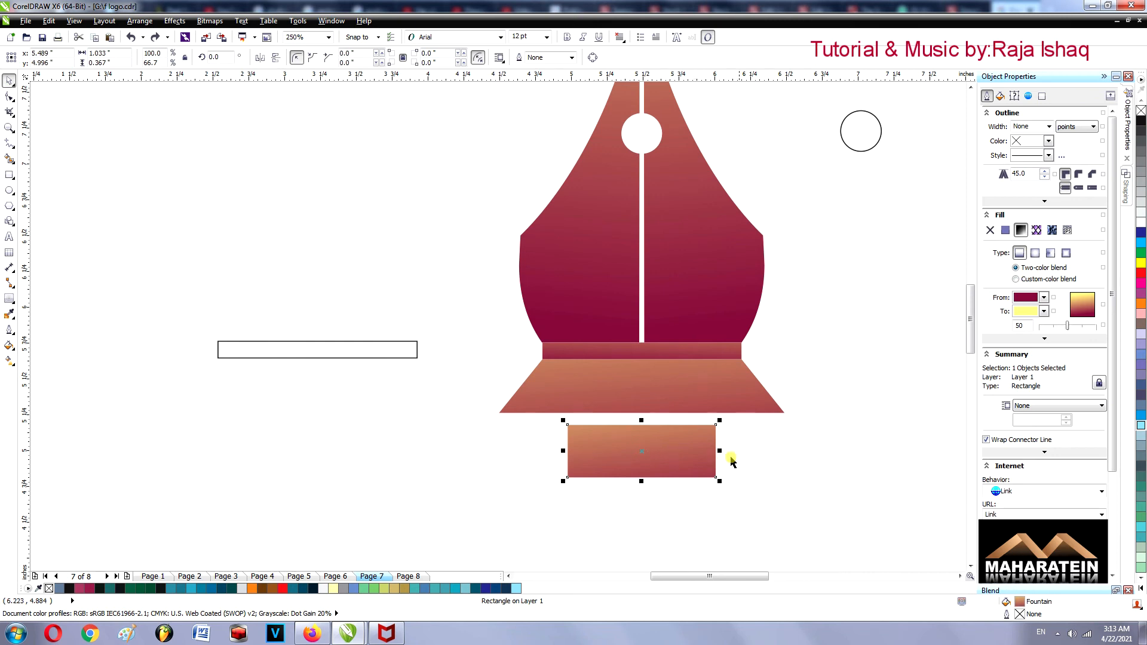
left_click_drag(721, 450, 742, 450)
Move the lower rectangle up against the trapezoid's bottom edge and keep the two shapes centred.
left_click(658, 496)
left_click(654, 451)
left_click_drag(654, 452, 657, 438)
left_click(648, 389, "shift")
left_click(786, 478)
Move the leftover ellipse and small circle off the page to the right, and the thin outlined rectangle off to the left.
scroll(794, 400, "down", 2)
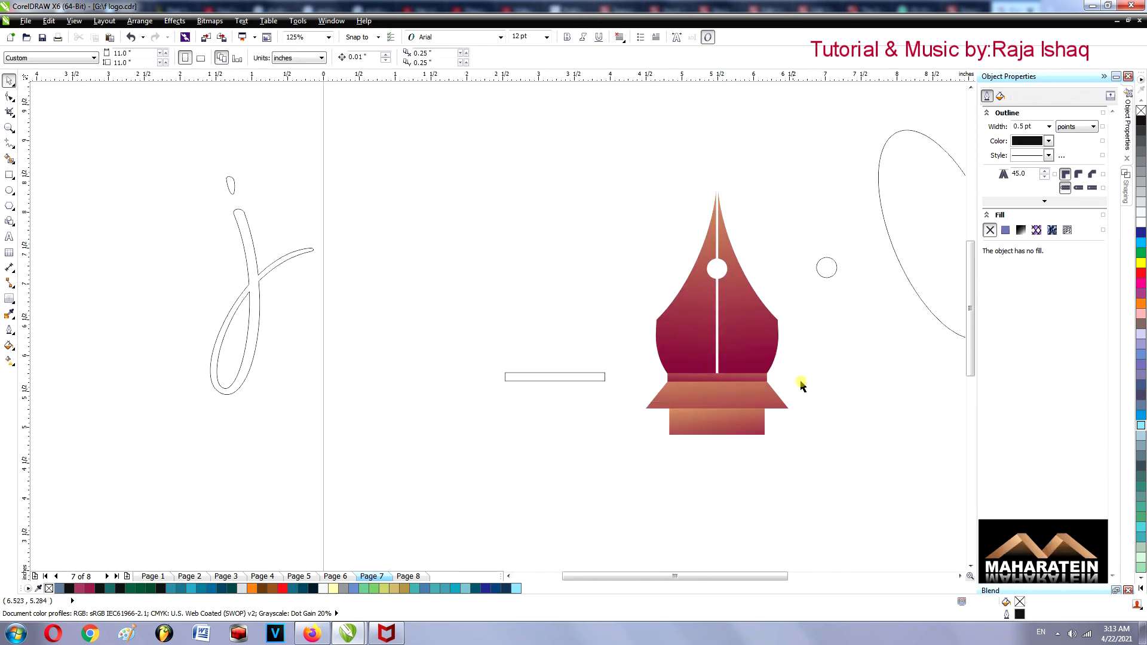
scroll(825, 366, "down", 2)
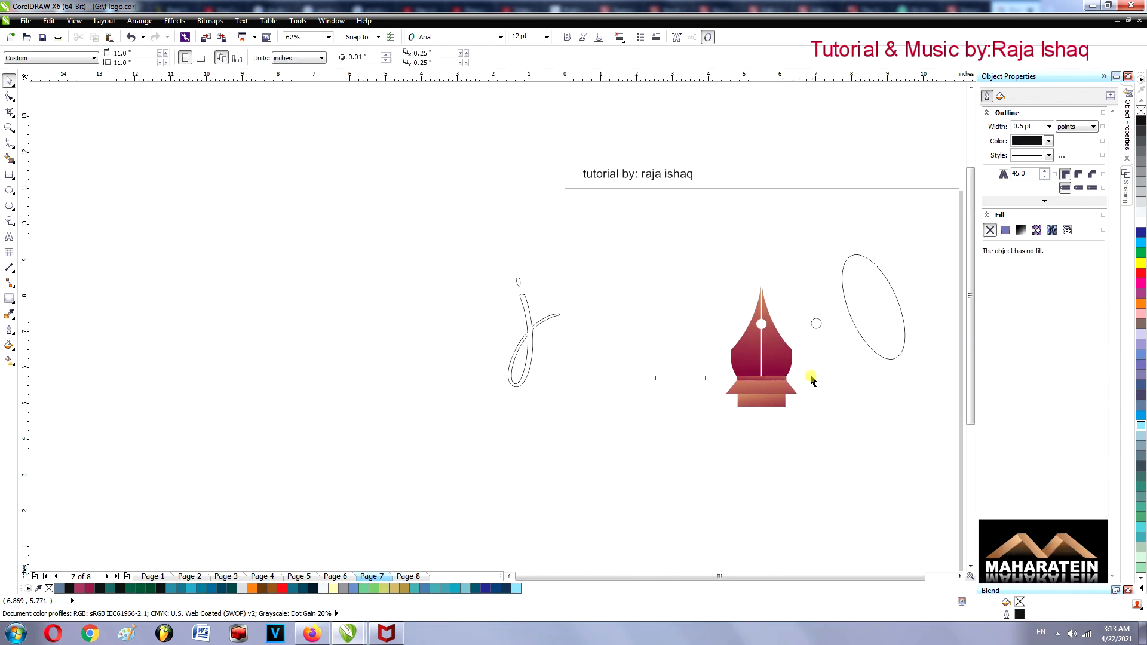
left_click(960, 577)
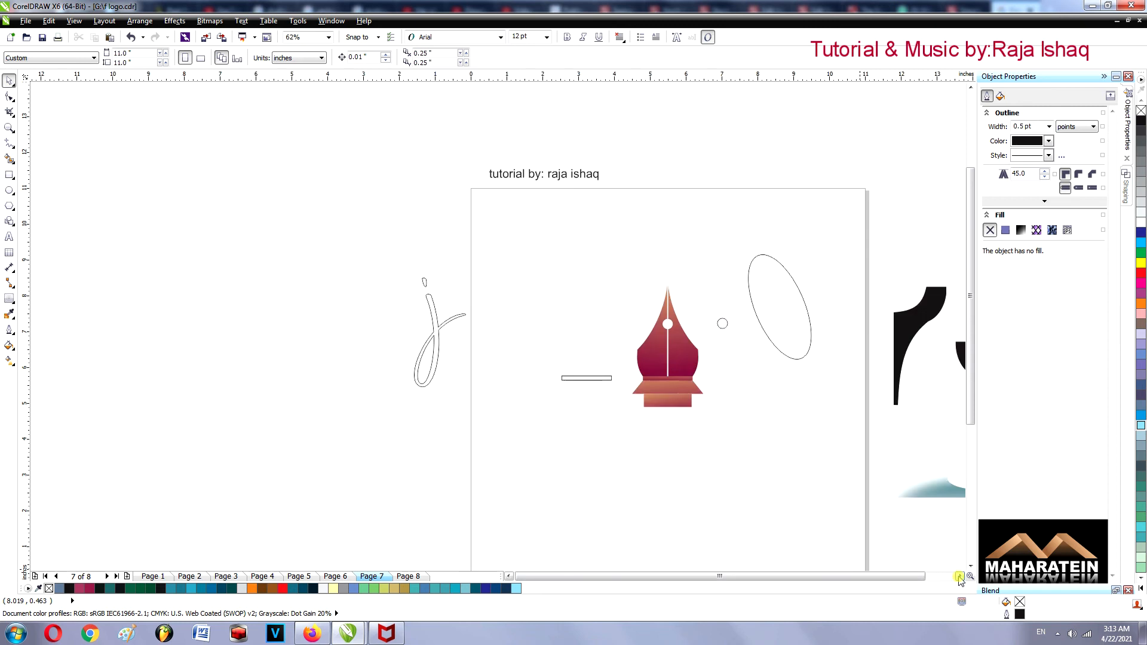
left_click(960, 576)
left_click_drag(670, 308, 877, 236)
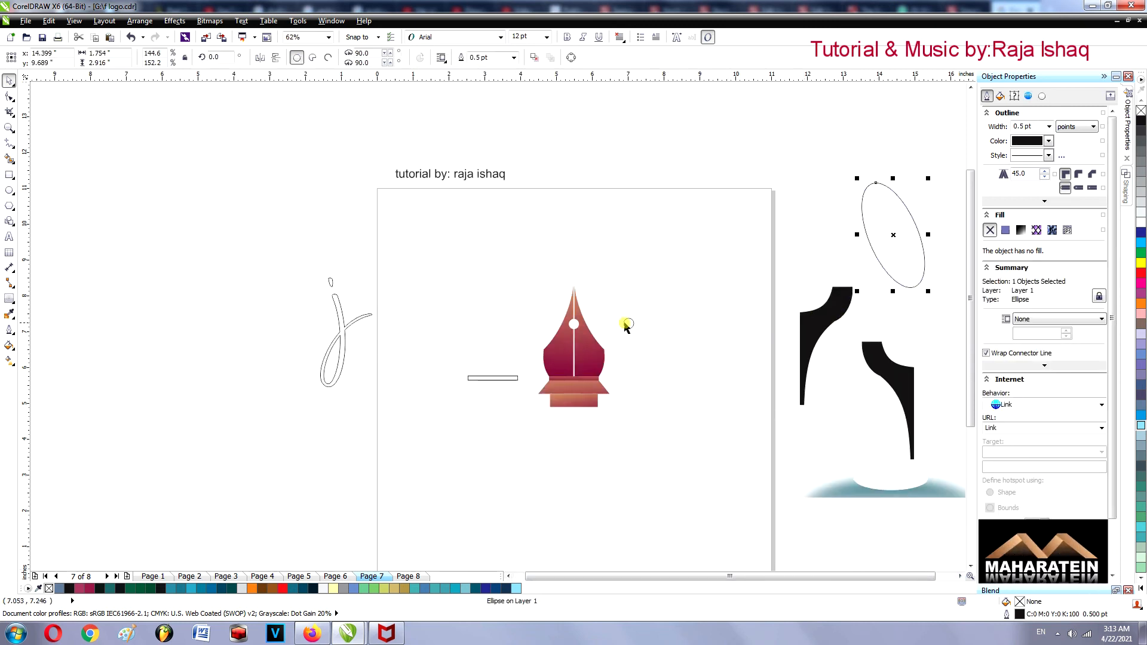
left_click_drag(504, 381, 279, 421)
Select all the pen-nib logo parts, enlarge them to about 4.0 by 6.9 inches, and group them.
left_click_drag(456, 262, 624, 417)
left_click_drag(534, 412, 484, 495)
left_click_drag(613, 279, 635, 240)
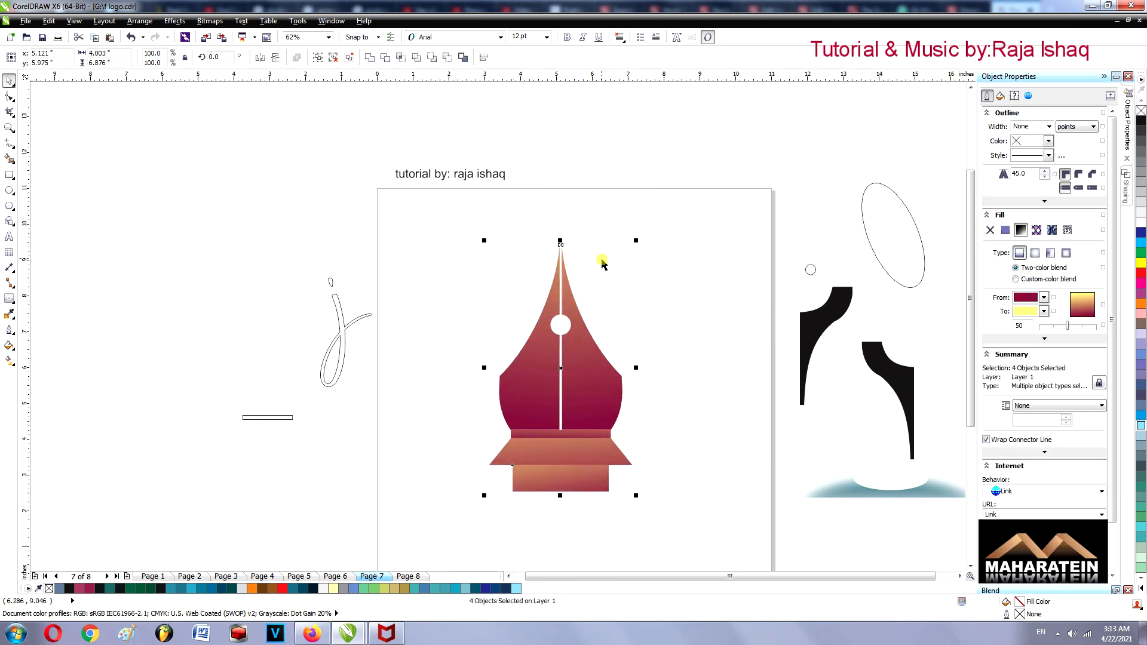
right_click(570, 400)
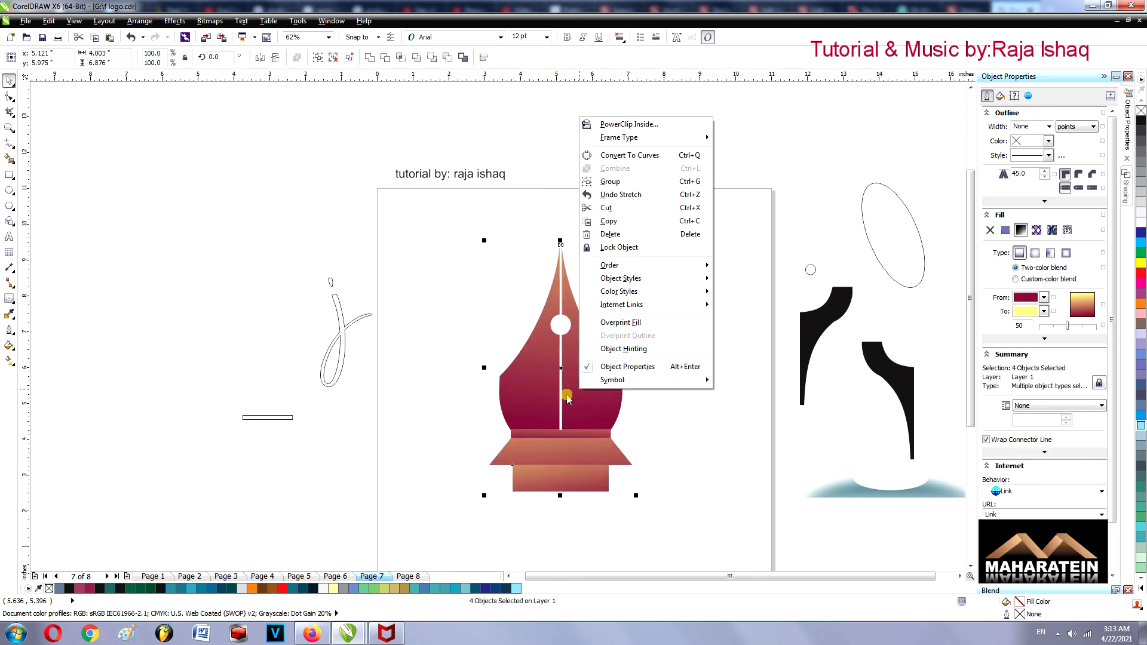
left_click(612, 190)
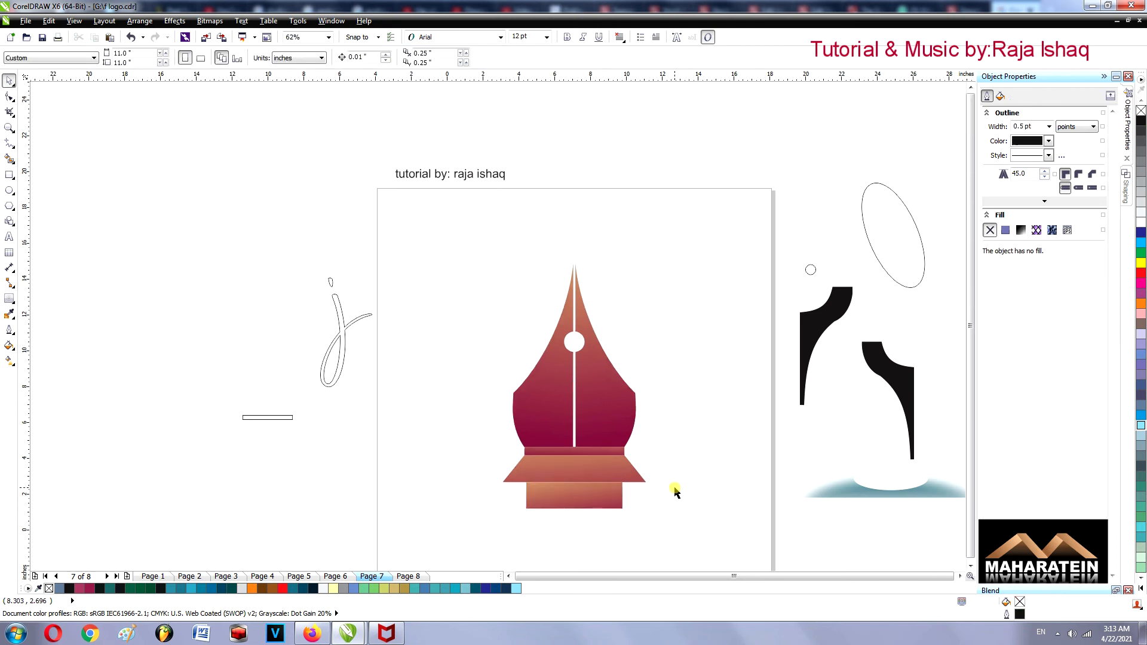
Scale the grouped logo down to about 3.0 by 5.1 inches and centre it on the page.
scroll(541, 485, "down", 2)
left_click_drag(585, 497, 570, 467)
key("p")
left_click(595, 494)
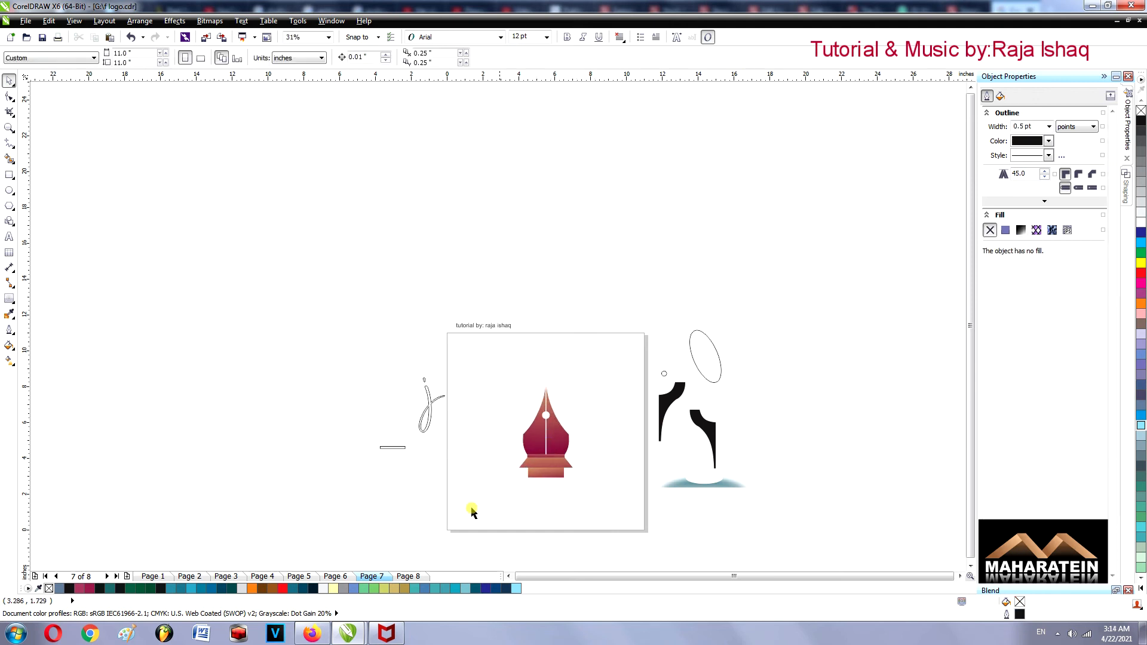
Copy the divider line with the "Your Text Here" and "Company Slogan" captions from Page 6 to below the logo on Page 7.
left_click(335, 576)
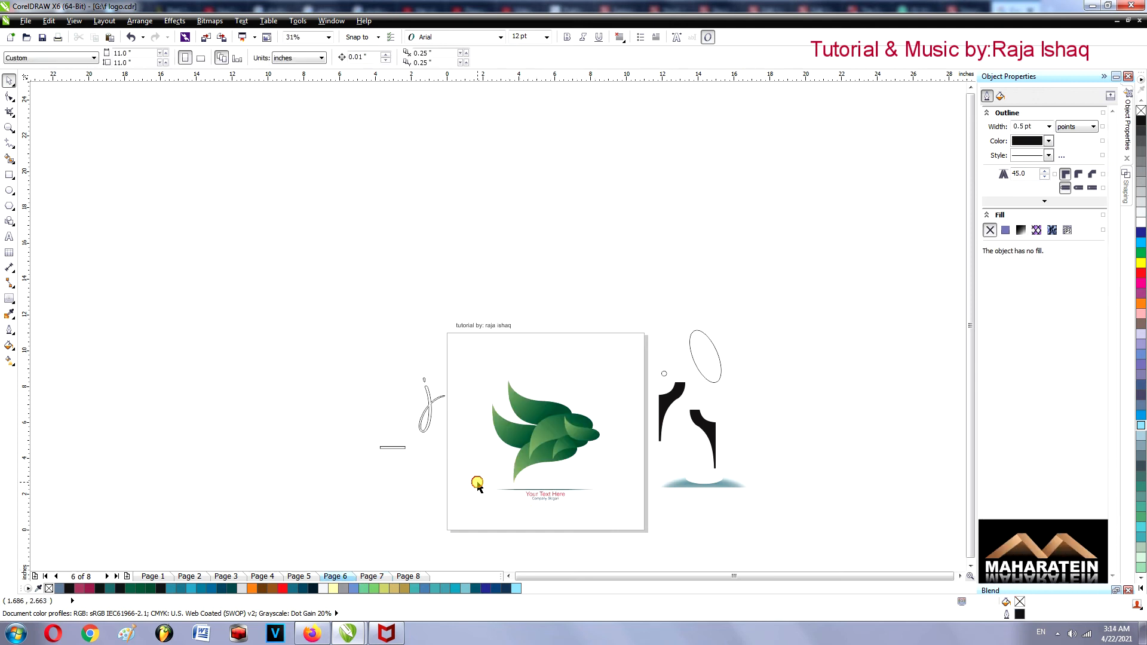
left_click_drag(610, 511, 610, 512)
left_click(380, 579)
left_click_drag(479, 522, 594, 469)
left_click(563, 478)
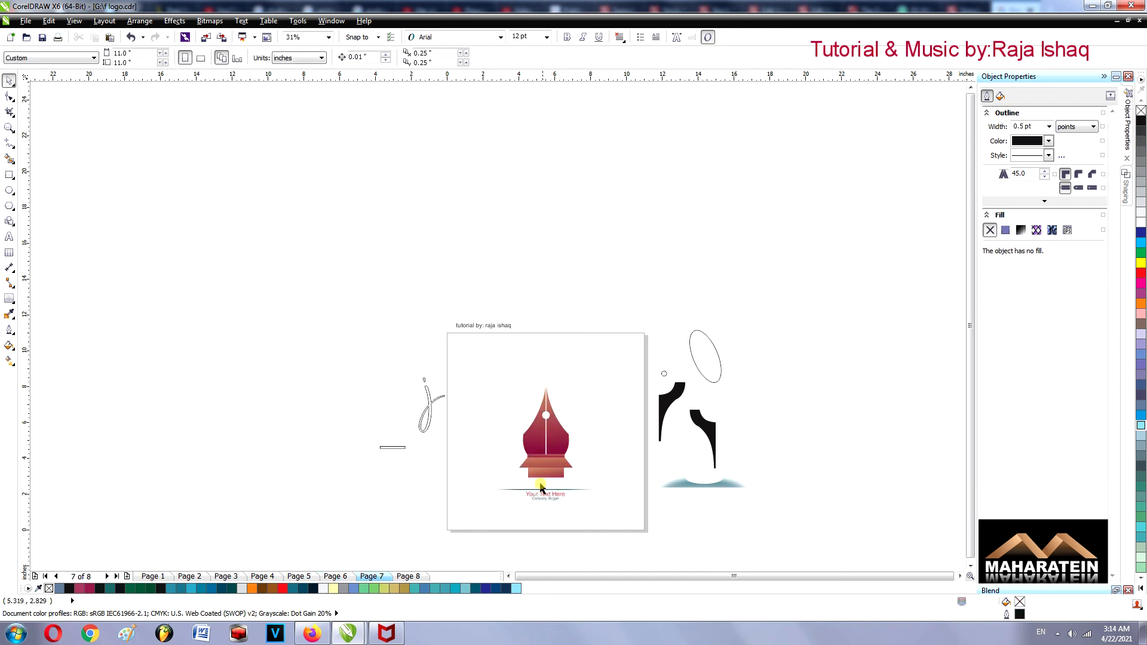
Ungroup the pen-nib logo into its parts and select the group of the two nib halves.
scroll(541, 487, "up", 1)
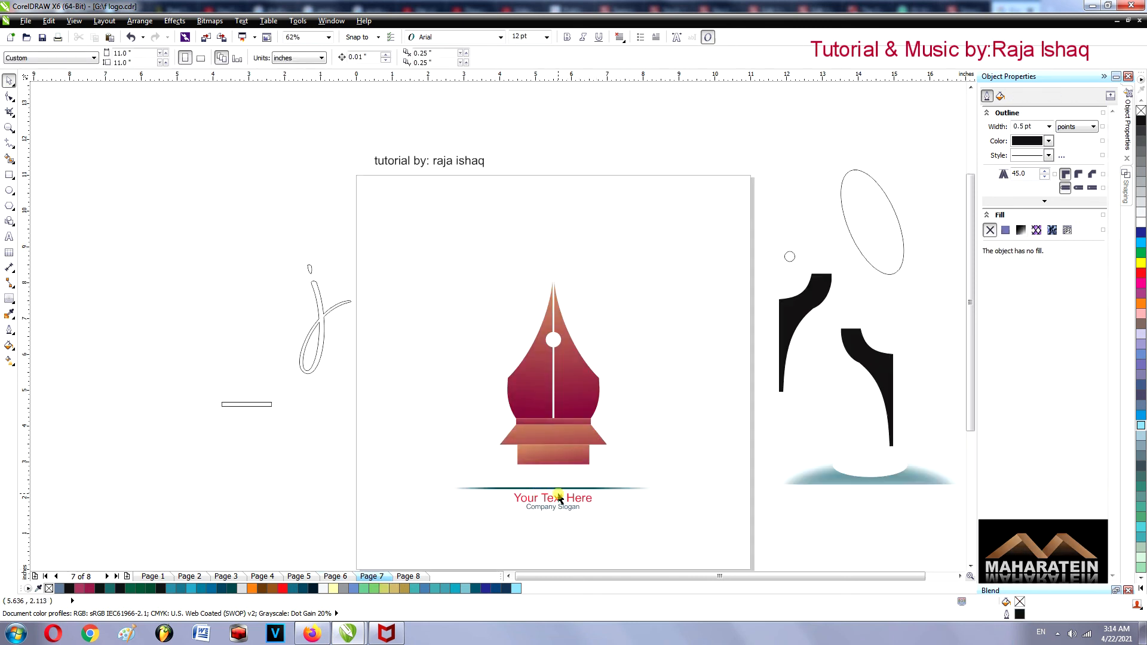
left_click(570, 367)
right_click(542, 367)
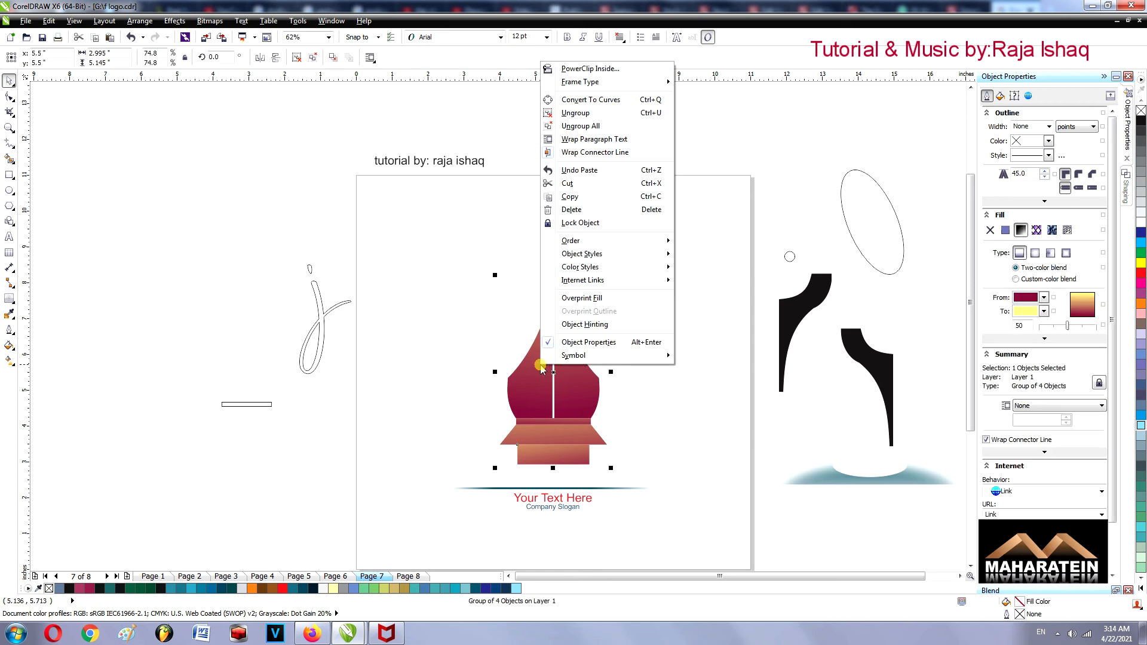
left_click(571, 114)
left_click(550, 133)
left_click(565, 345)
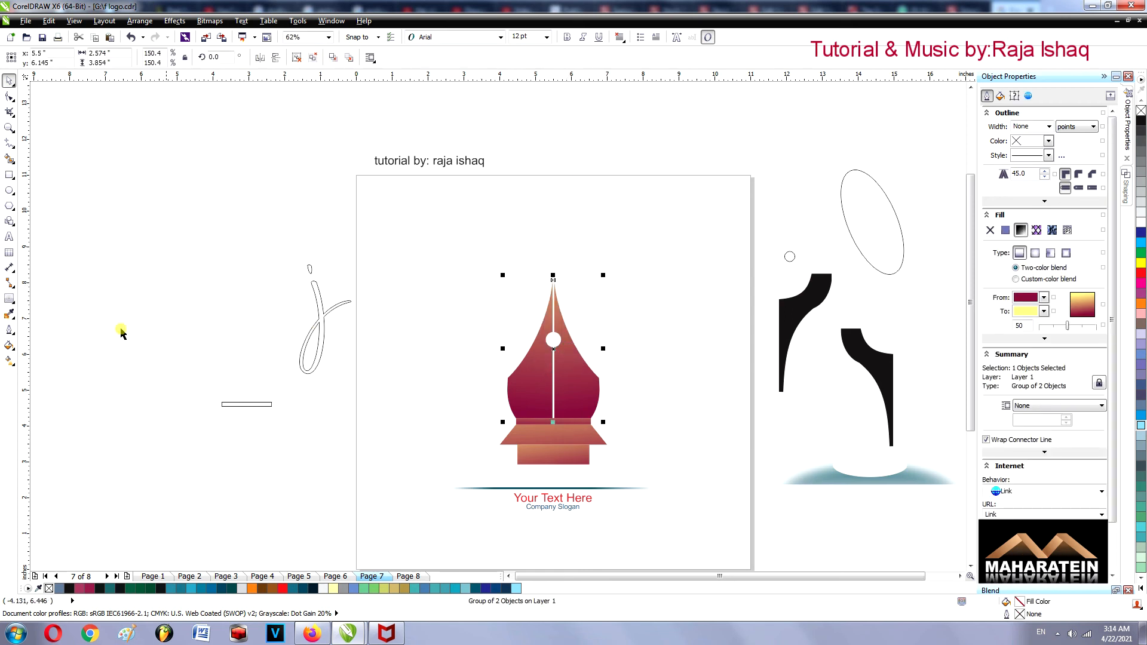
Select all four parts of the pen-nib logo, without the caption, and group them.
left_click(9, 360)
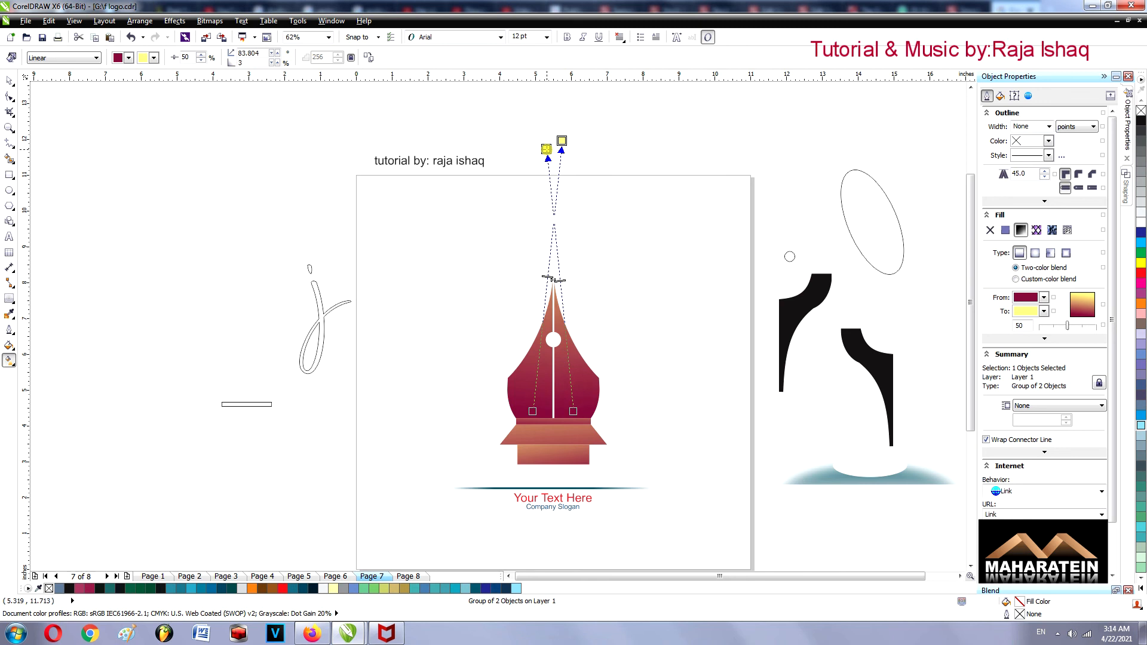
left_click(9, 81)
left_click(113, 178)
left_click_drag(439, 276, 636, 476)
right_click(559, 402)
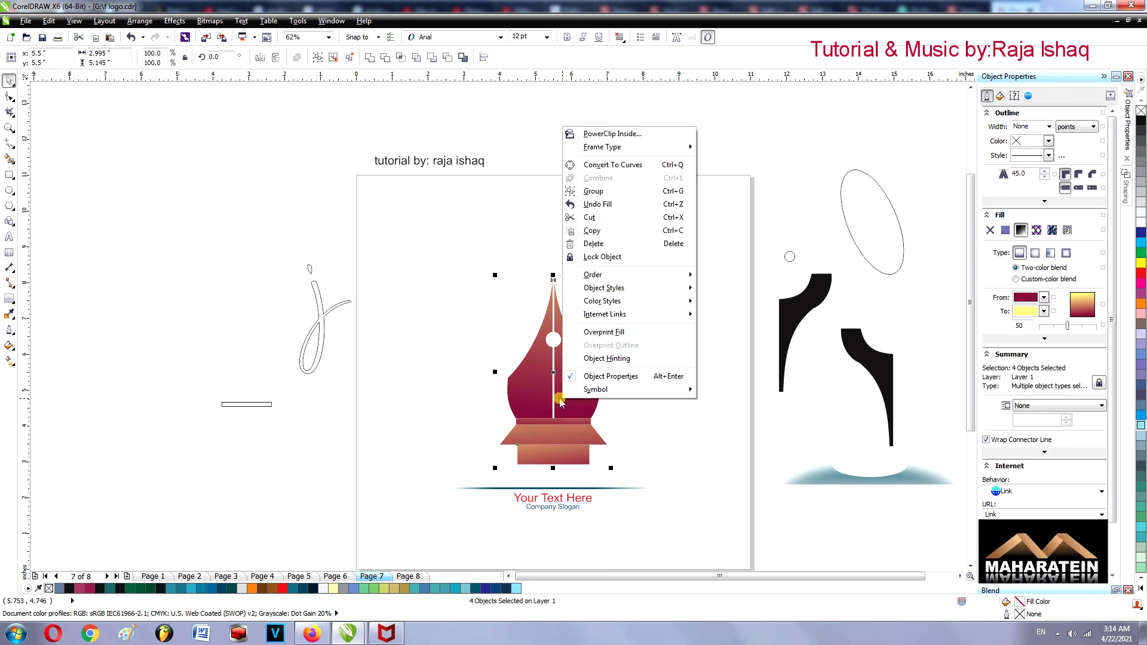
left_click(594, 193)
left_click(636, 342)
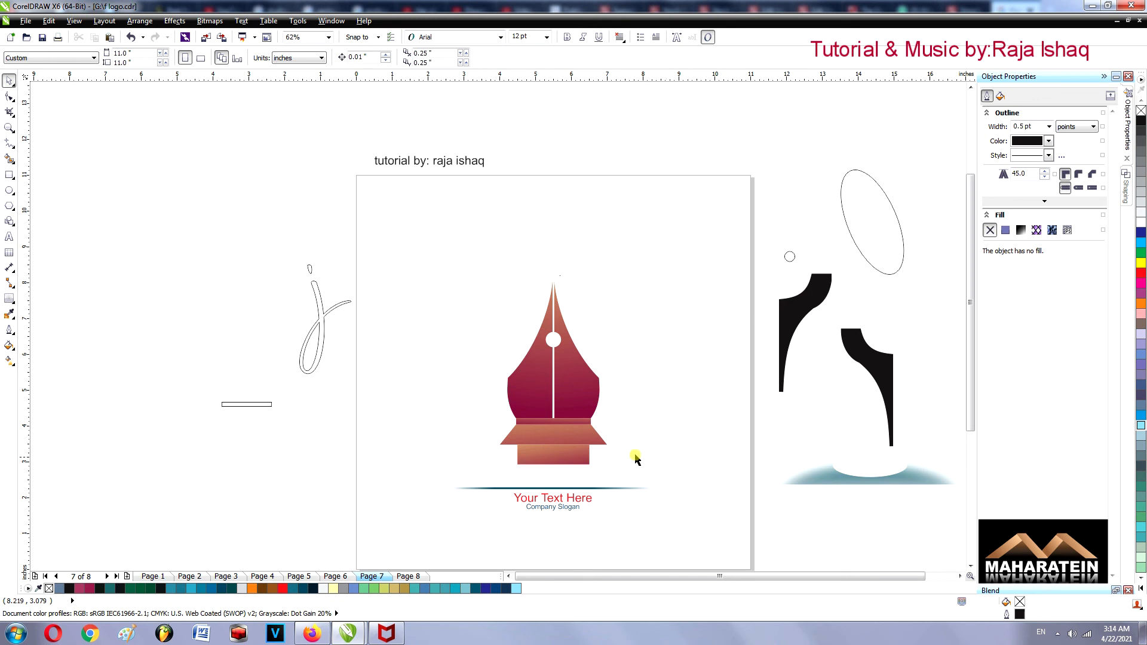
Ungroup the pen-nib logo and open the trapezoid base piece for node editing.
left_click(535, 436)
right_click(536, 436)
left_click(590, 183)
left_click(661, 275)
scroll(545, 446, "up", 2)
double_click(482, 420)
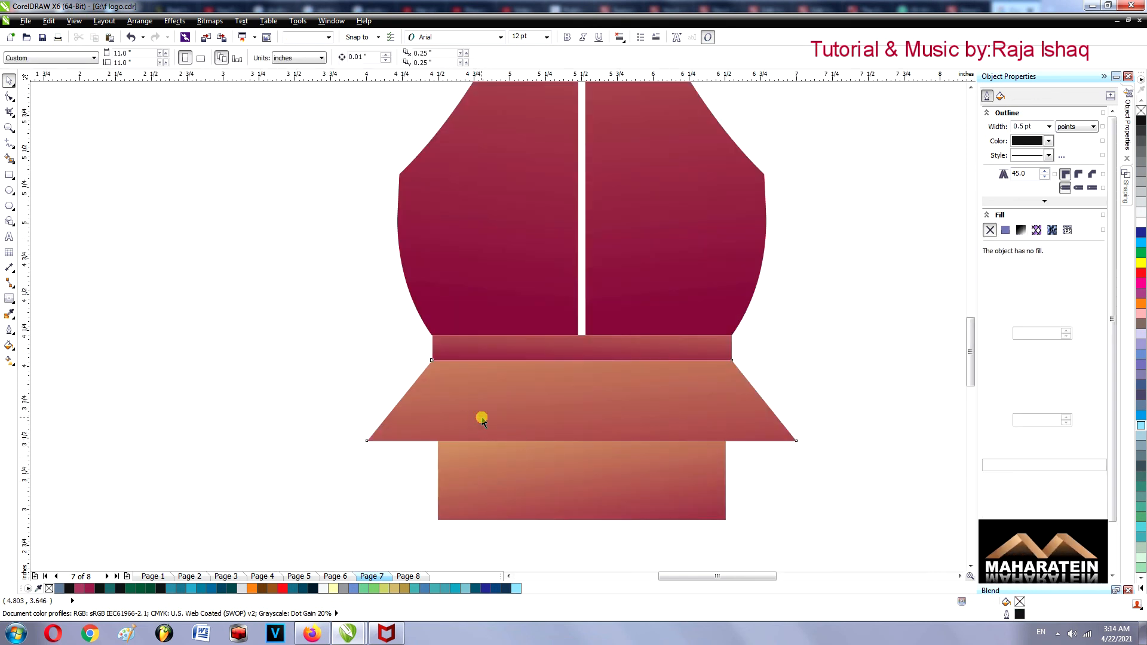
Try to delete the overlapping nodes at the lower-left corner of the trapezoid base piece.
left_click(370, 440)
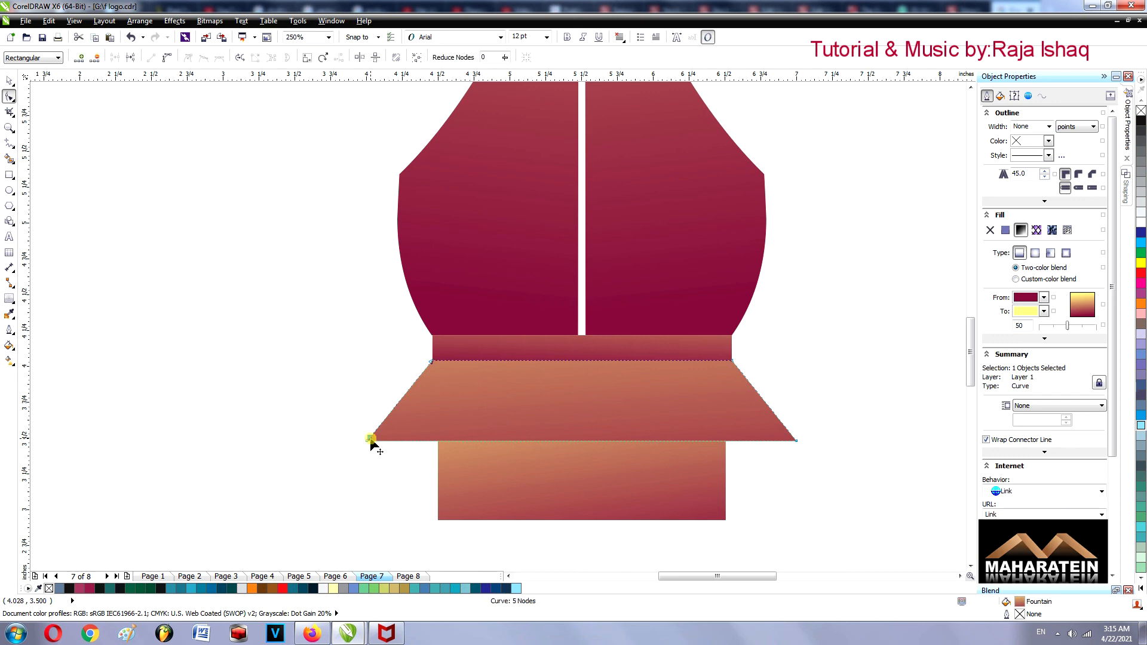
key("Delete")
left_click(373, 438)
key("Delete")
key("ctrl+z")
key("ctrl+z")
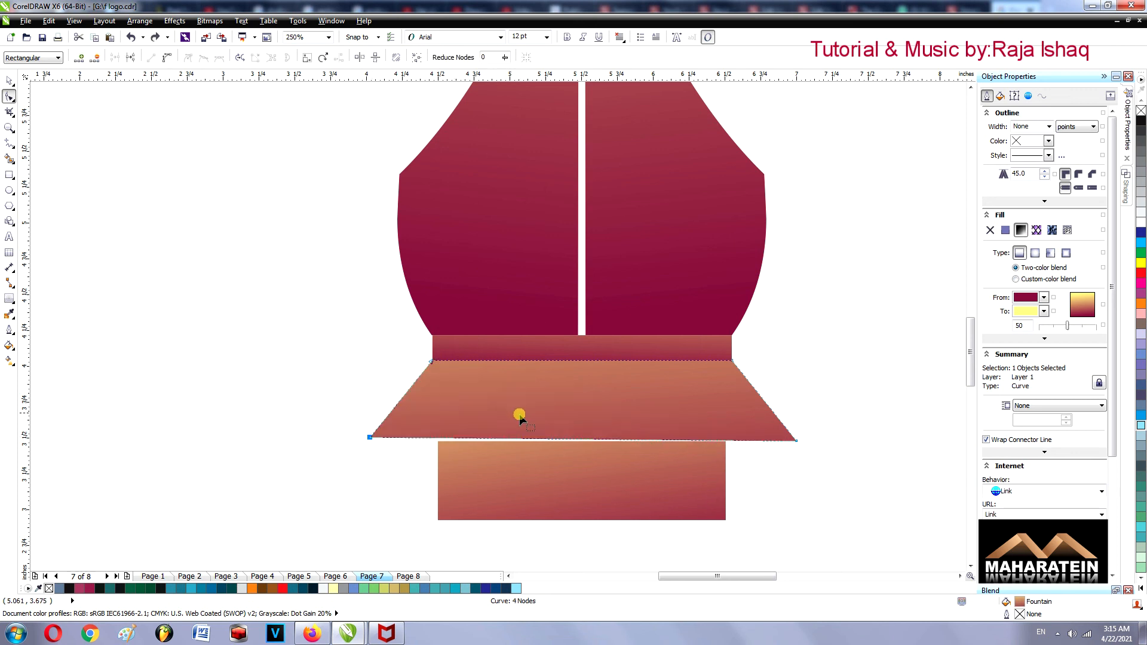
right_click(371, 438)
left_click(405, 291)
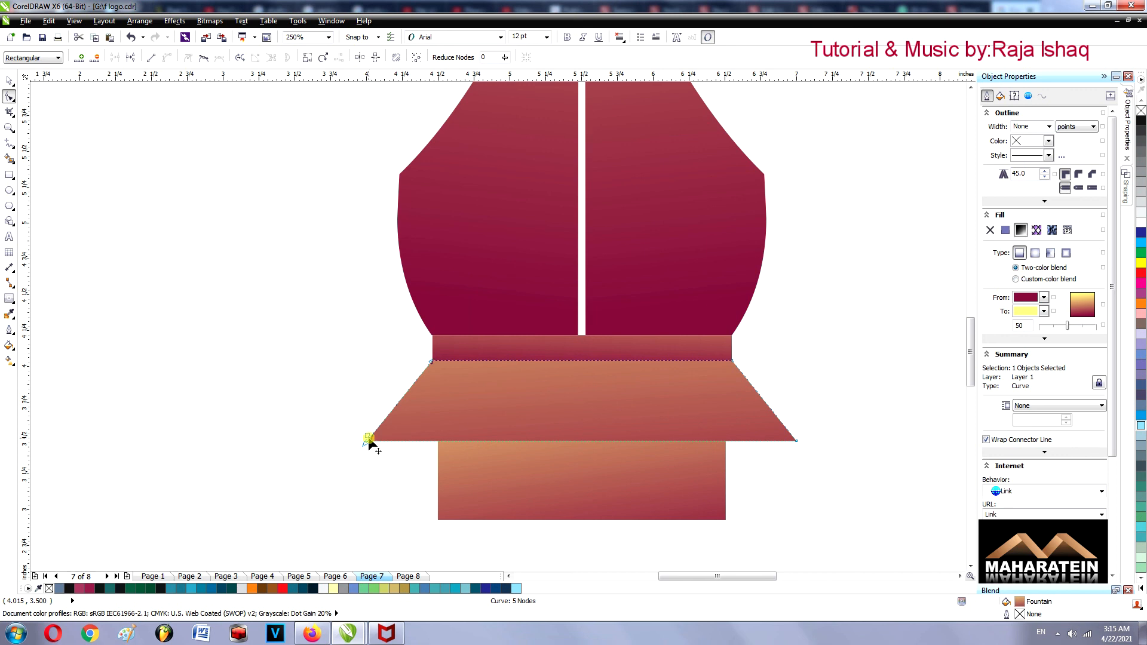
key("Delete")
key("ctrl+z")
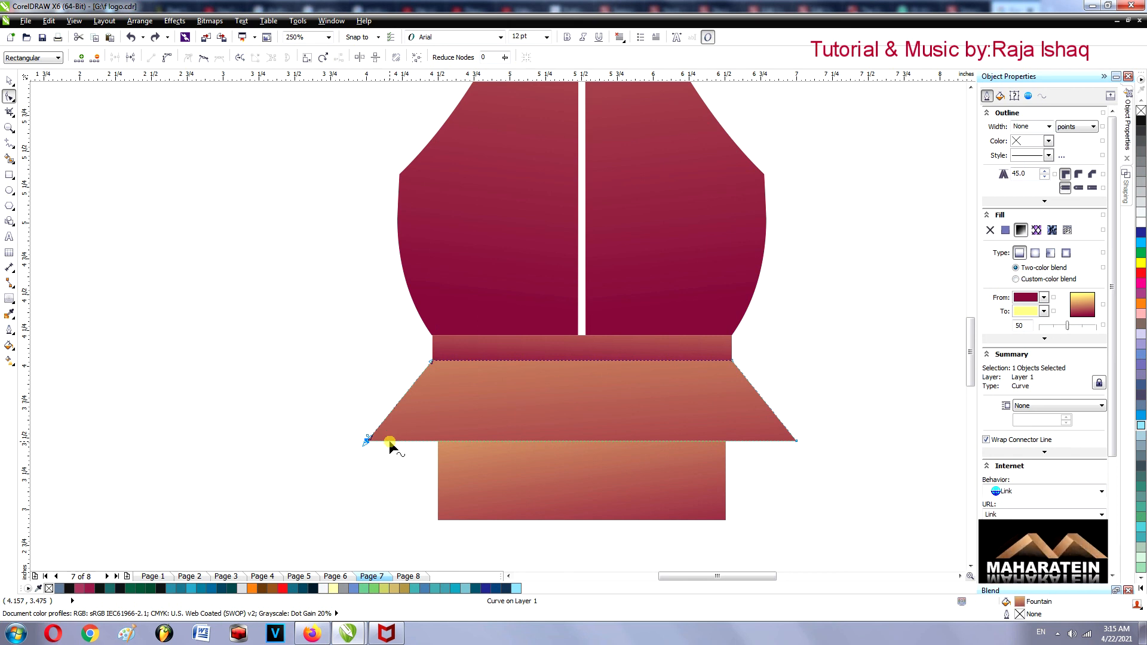
Turn the trapezoid base piece into a rounded shape by converting its lower-left corner to a curve and deleting both lower corner nodes.
scroll(369, 442, "up", 2)
right_click(368, 438)
left_click(379, 325)
double_click(377, 424)
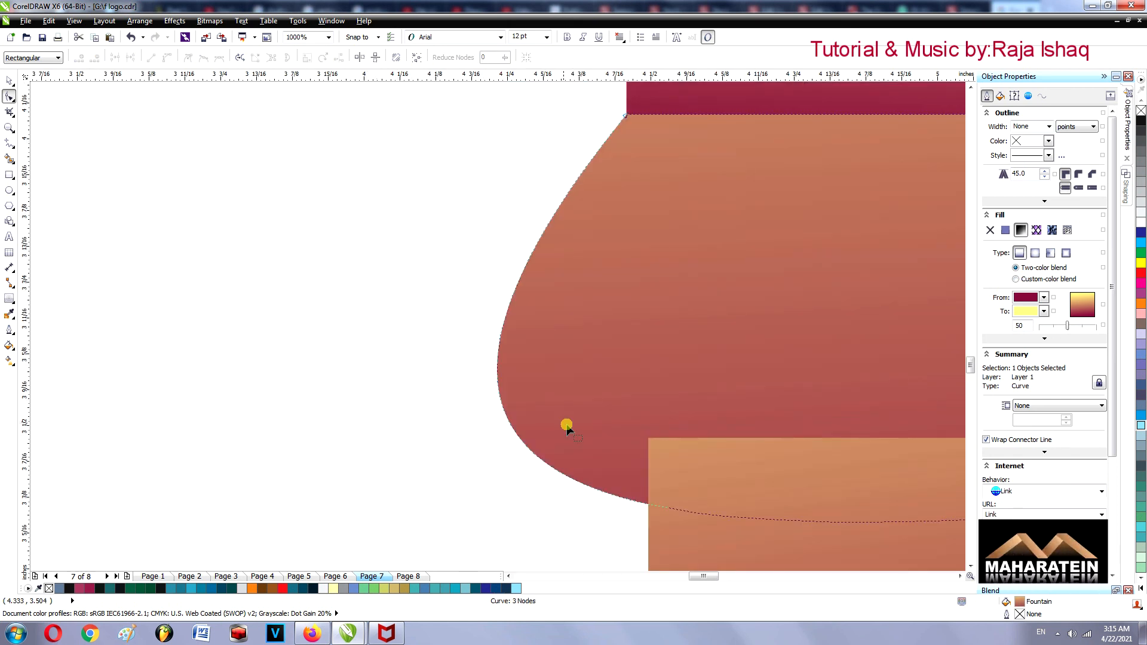
scroll(574, 429, "down", 2)
left_click(960, 577)
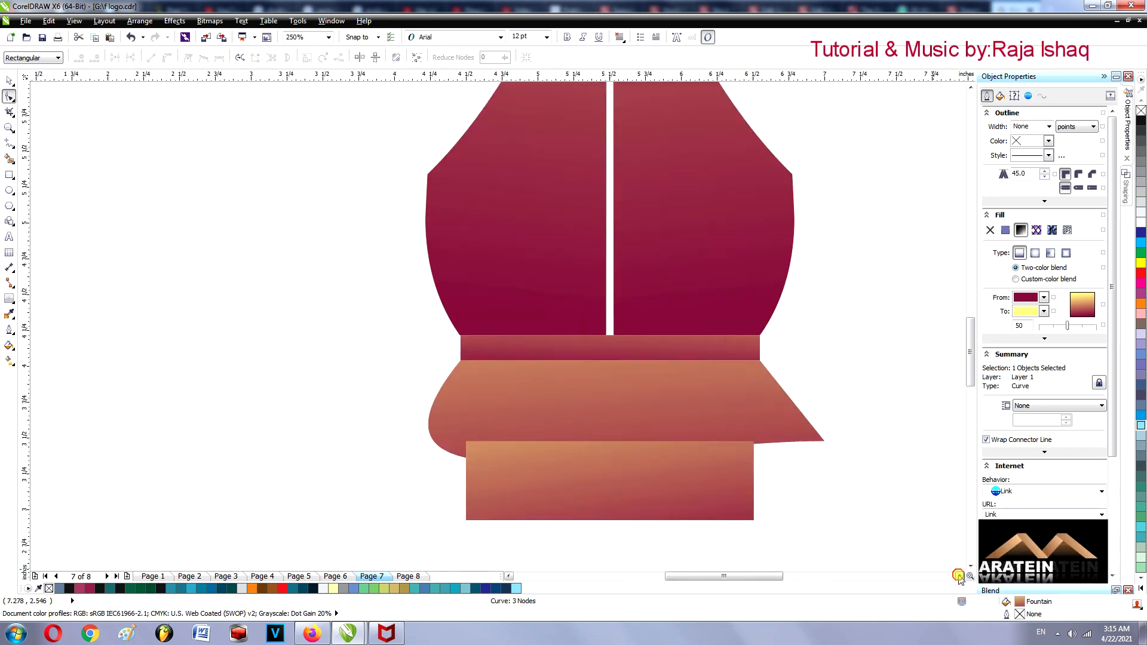
left_click(825, 442)
double_click(825, 442)
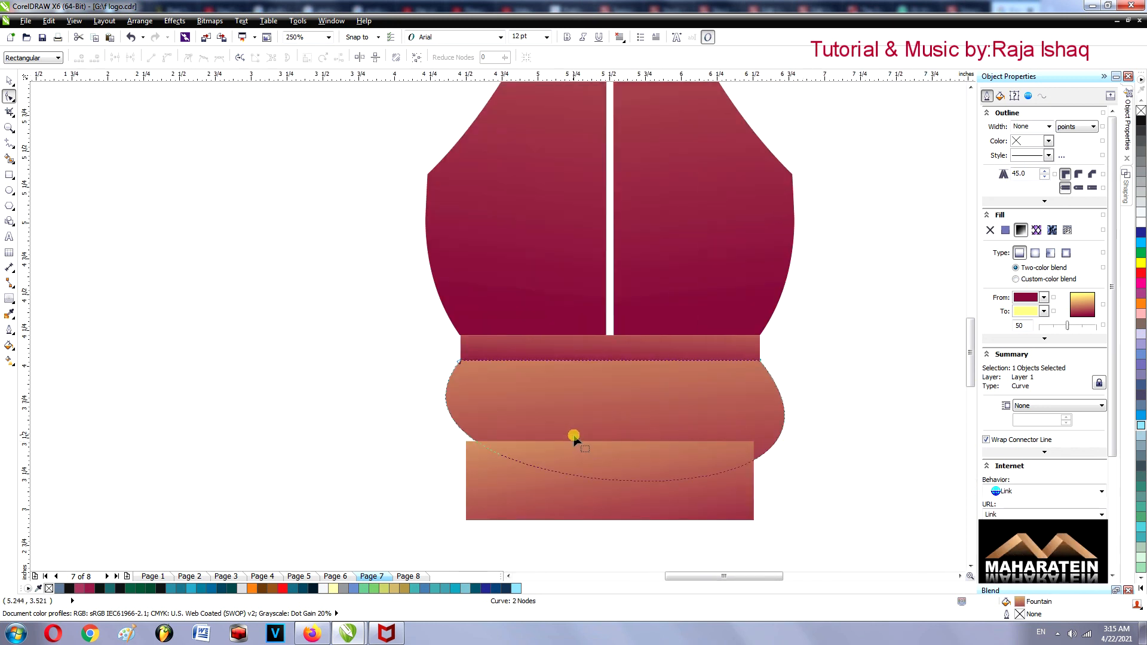
Reshape the rounded base piece's curve so both sides bulge evenly and meet the upper corners of the rectangle below.
left_click_drag(595, 483, 781, 402)
left_click_drag(459, 443, 456, 447)
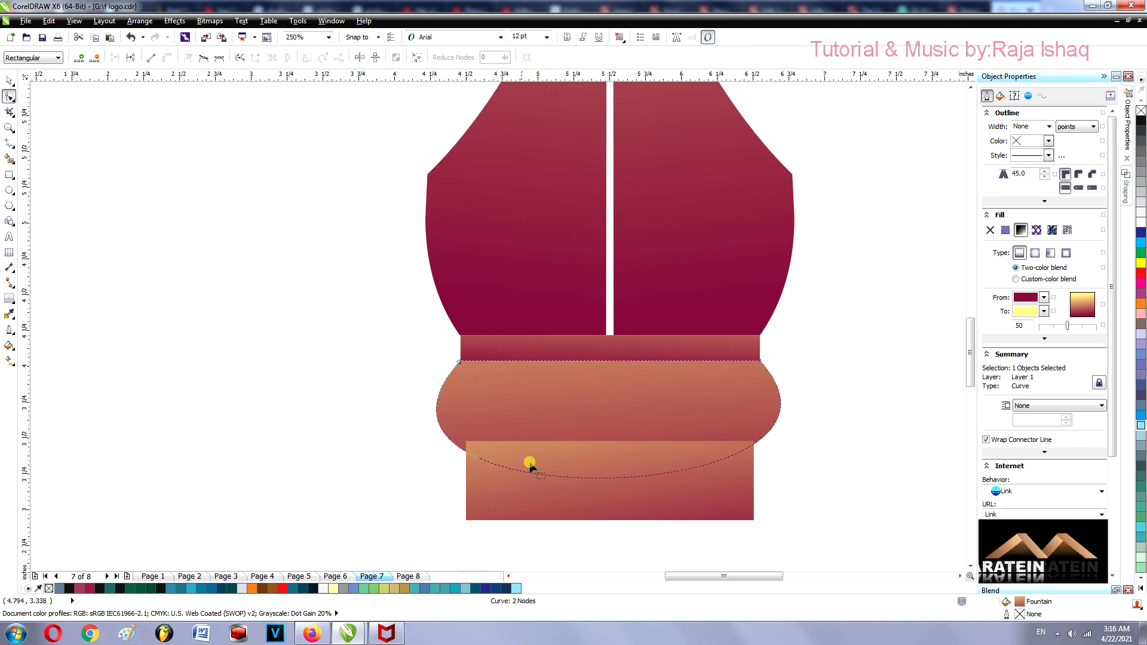
left_click_drag(464, 451, 468, 445)
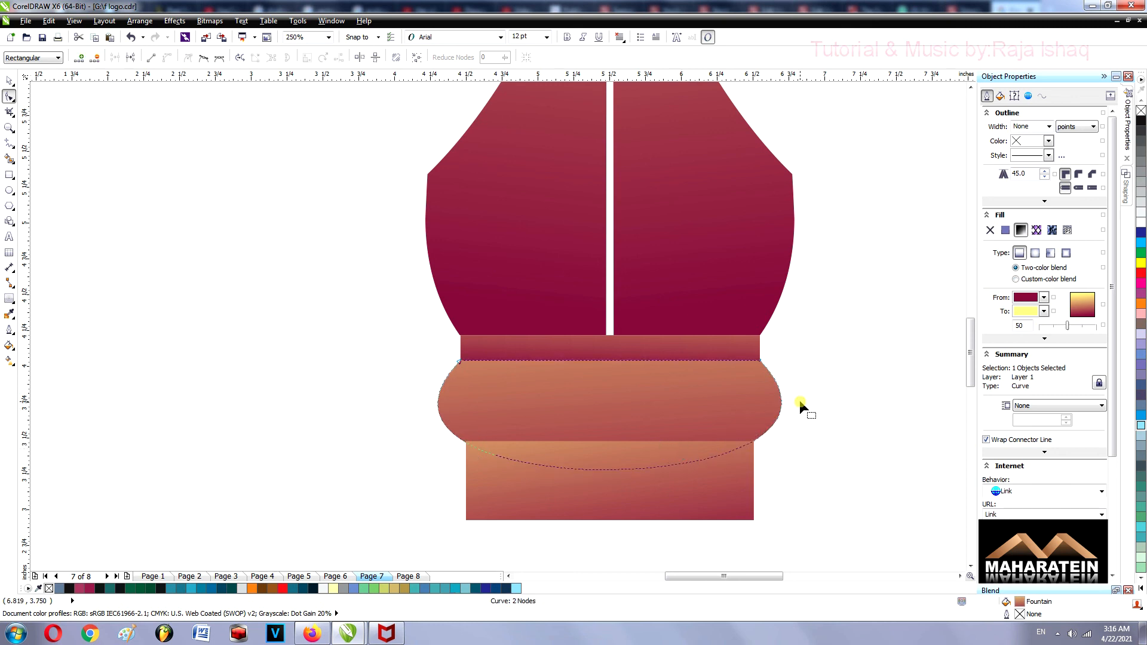
left_click(9, 81)
left_click(282, 334)
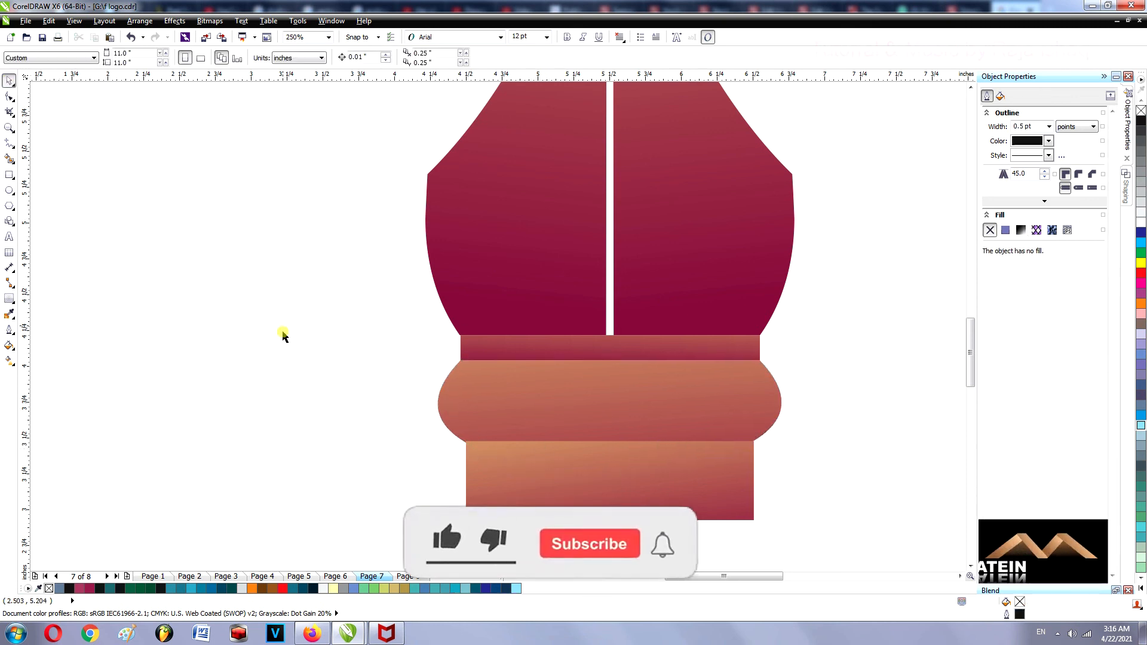
scroll(227, 338, "down", 1)
scroll(176, 337, "up", 1)
scroll(247, 348, "down", 2)
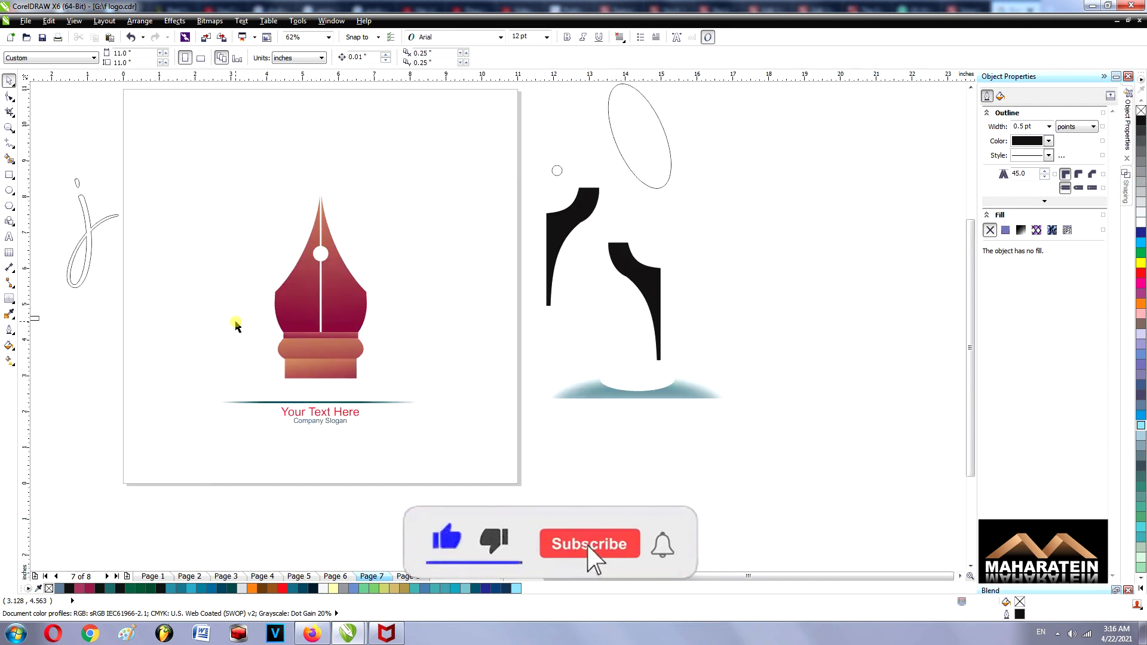
scroll(556, 314, "left", 3)
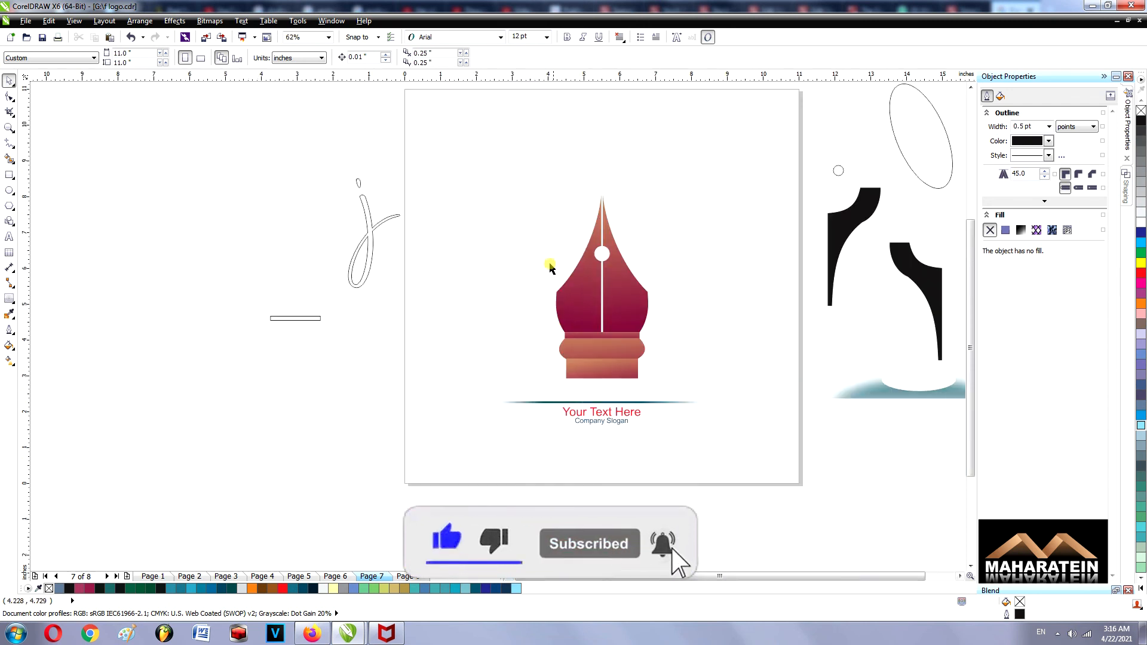